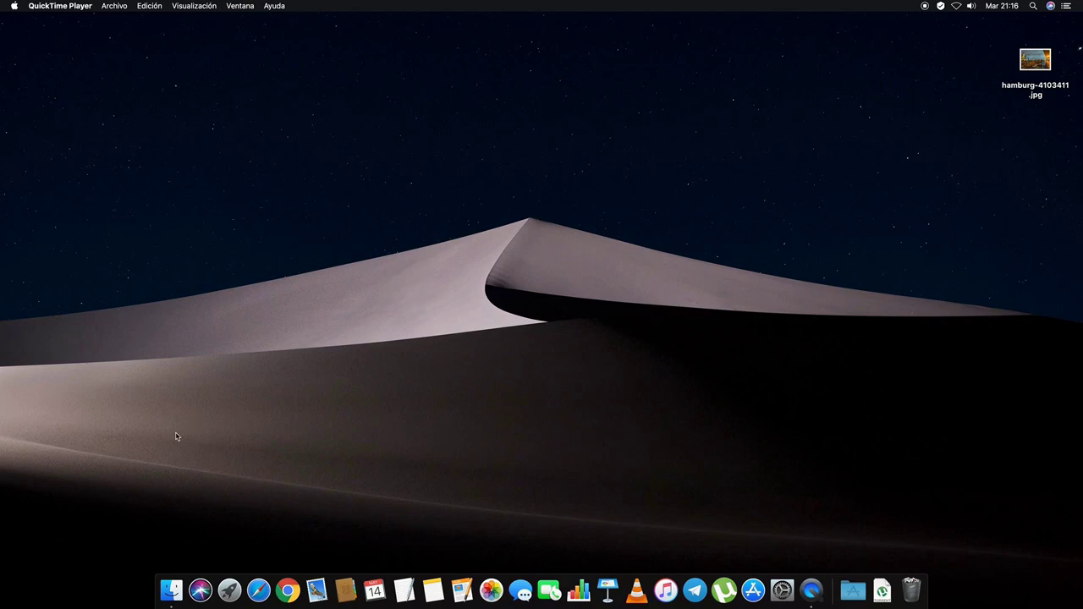
Open the home folder in Finder and look inside its Documents folder.
click(178, 582)
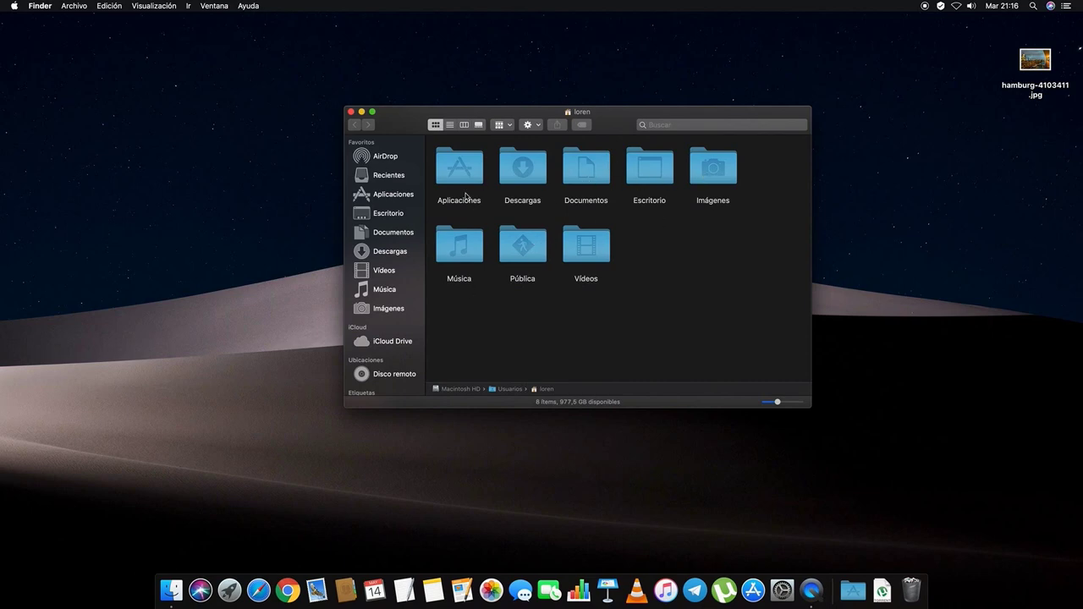
double_click(586, 180)
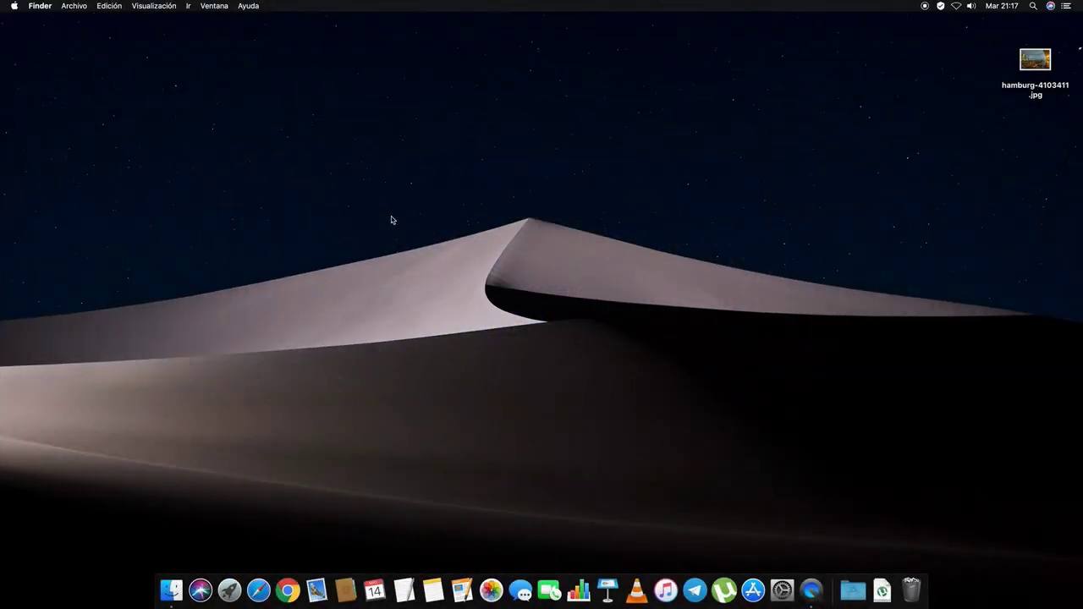
Create a new folder on the desktop, keep its default name and move it slightly lower.
right_click(503, 170)
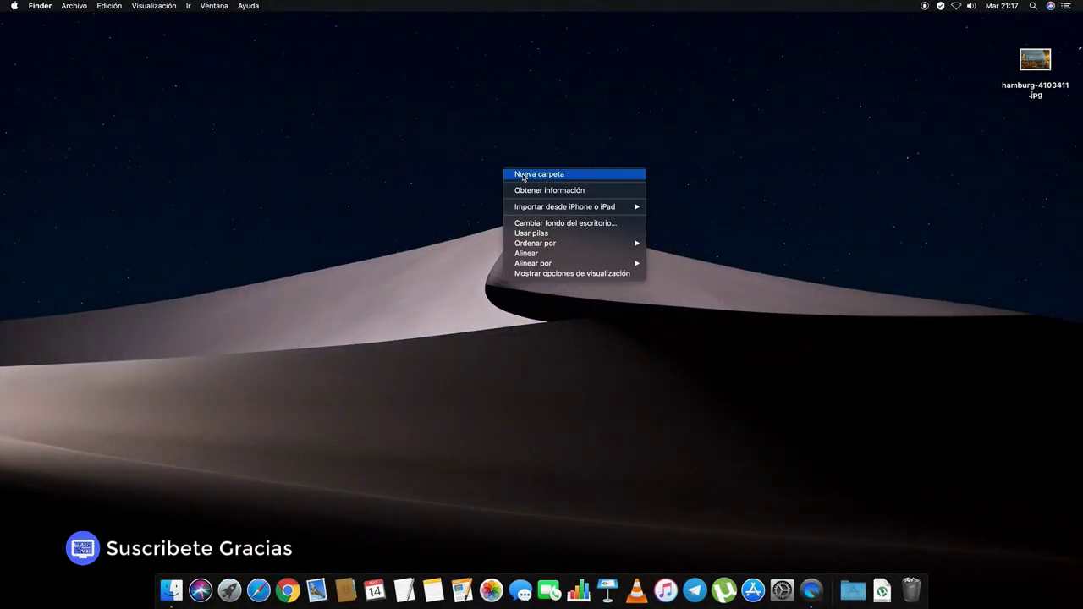
click(490, 247)
key(Return)
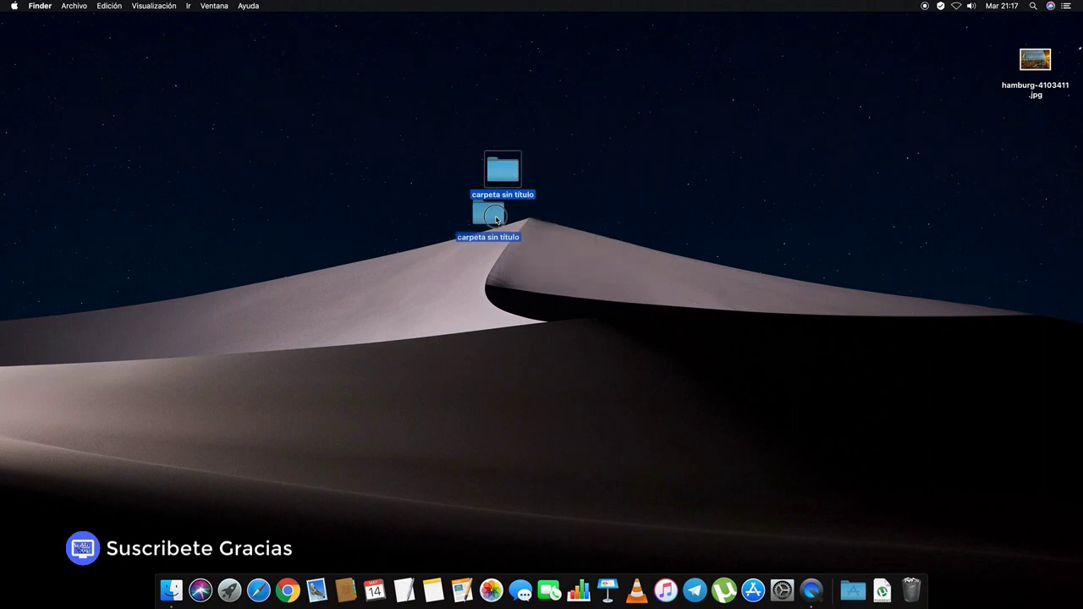
click(560, 264)
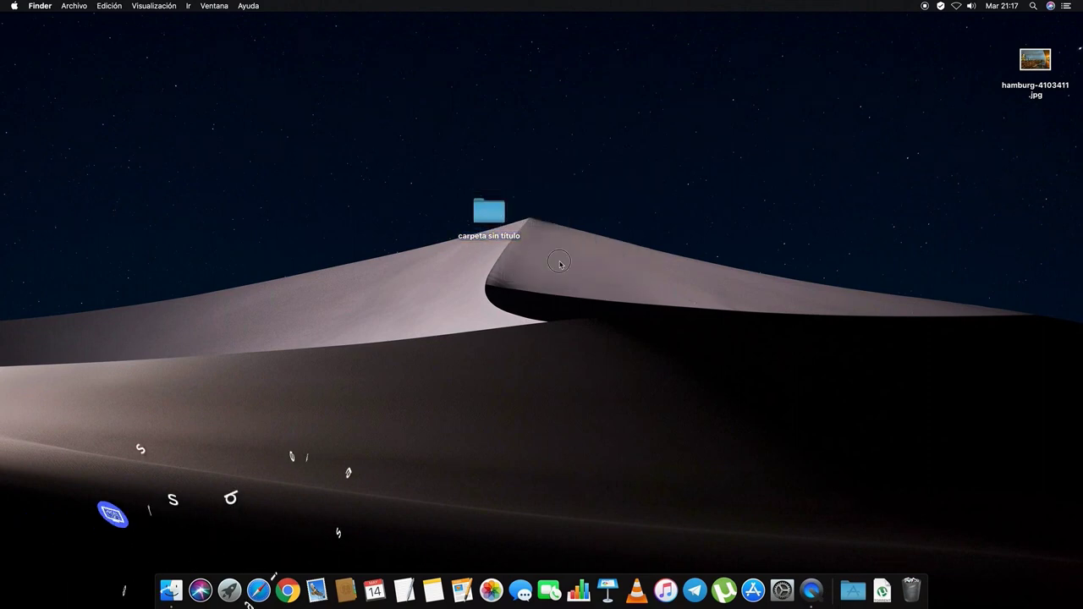
click(165, 582)
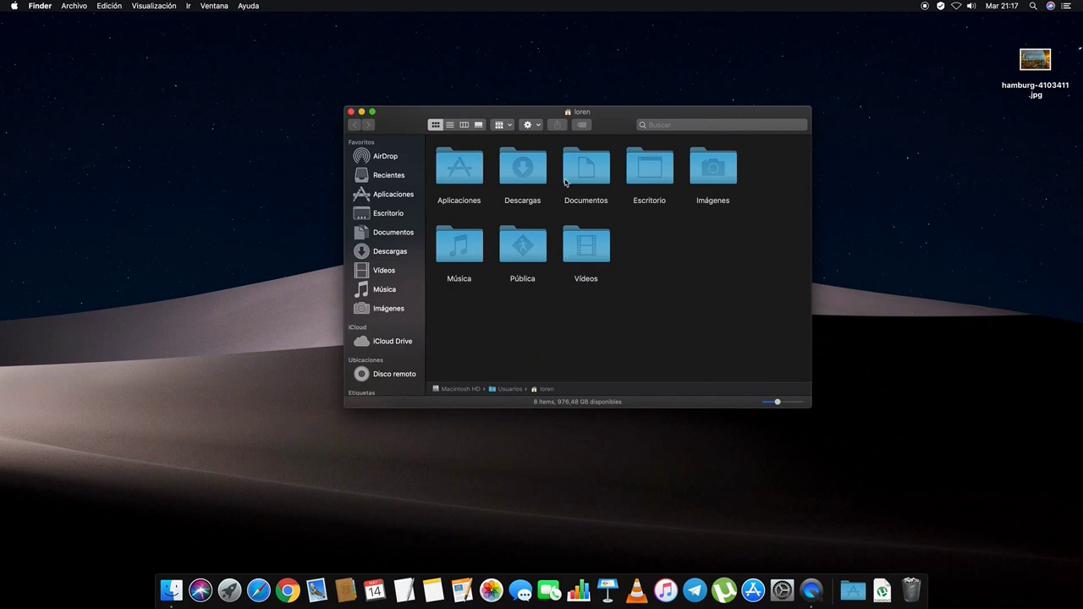
click(350, 112)
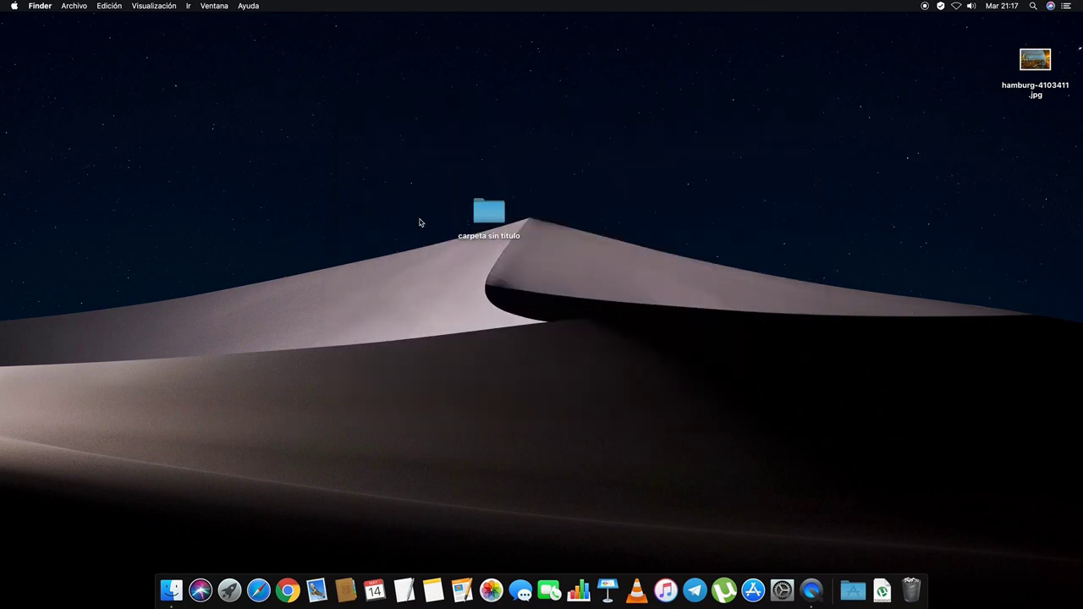
Open the new desktop folder and display its view options in a window beside it.
double_click(491, 210)
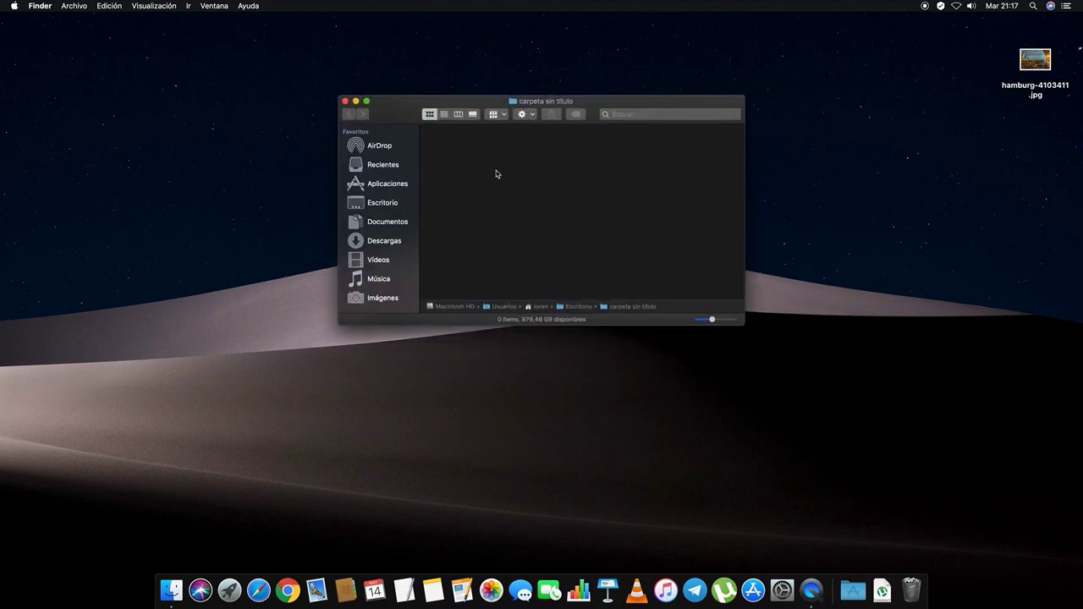
right_click(493, 172)
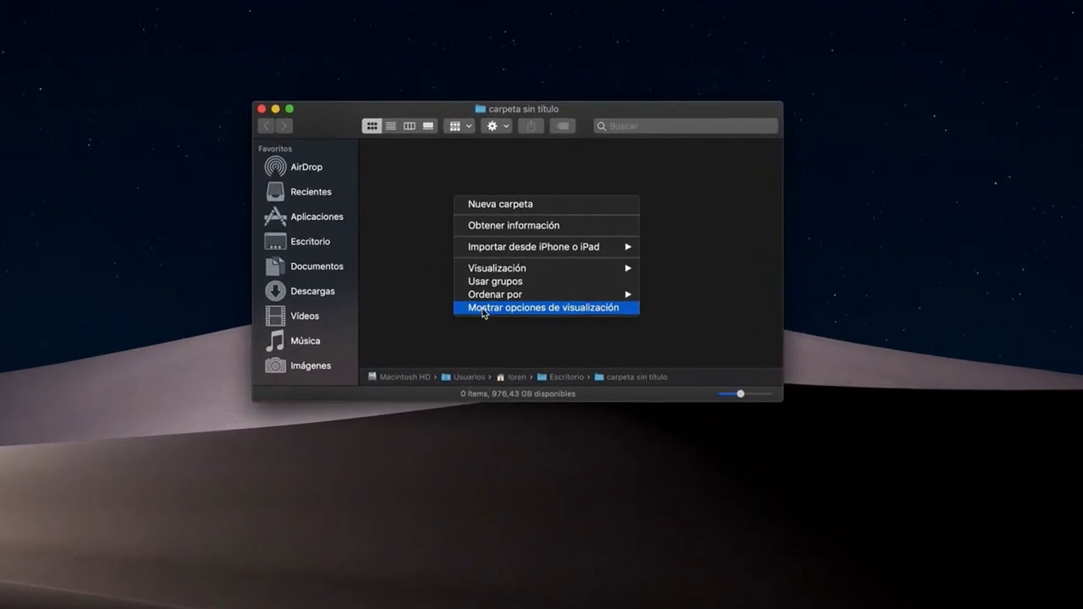
click(484, 308)
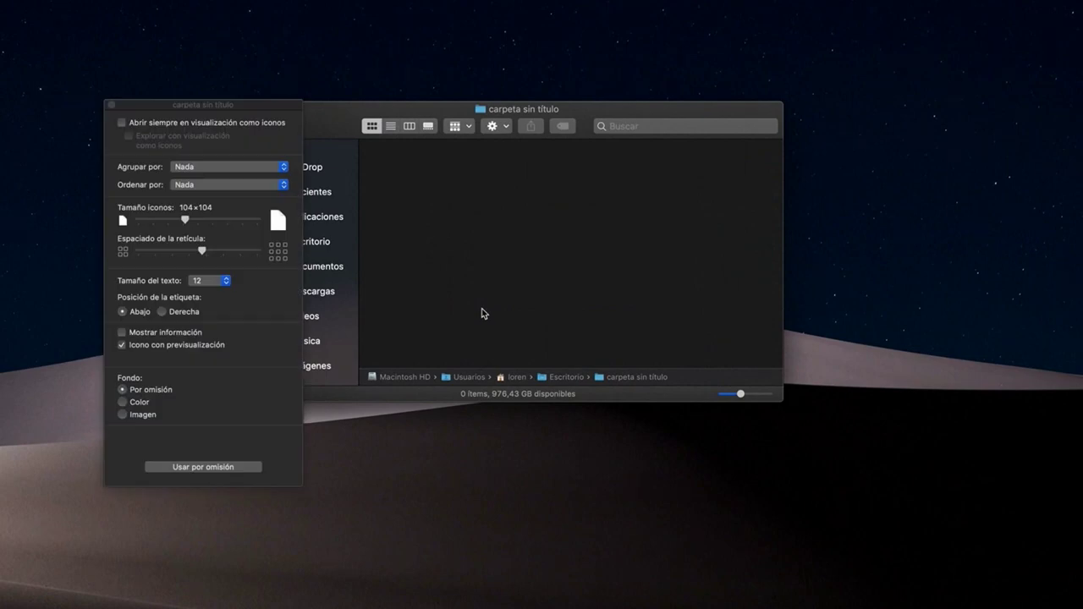
drag(211, 105, 232, 110)
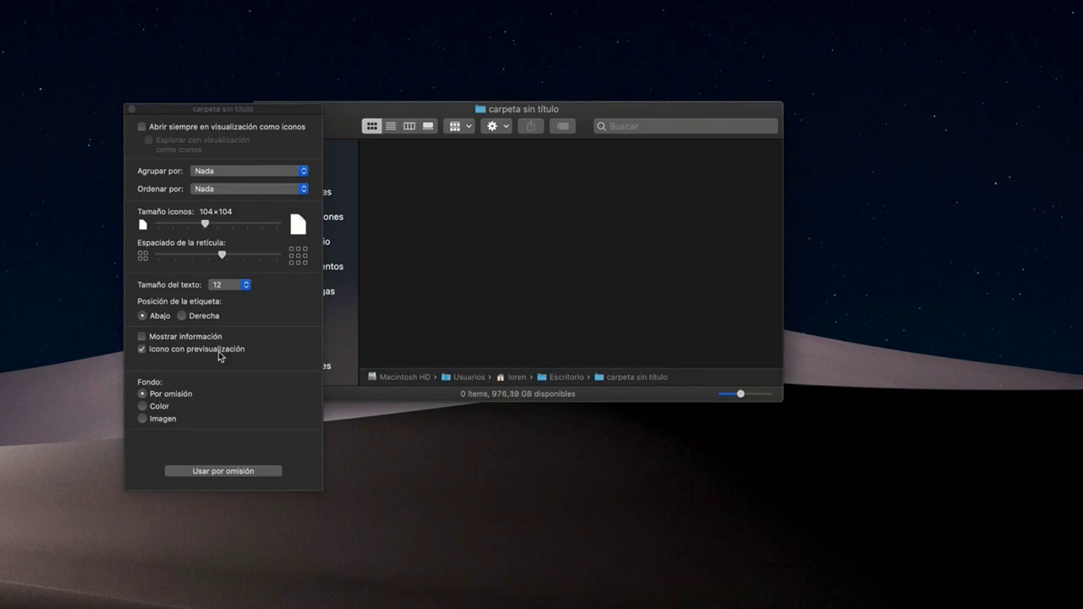
Set the folder background to a solid colour and try the pencil colours Arándano, Aqua and a light sky blue.
click(142, 407)
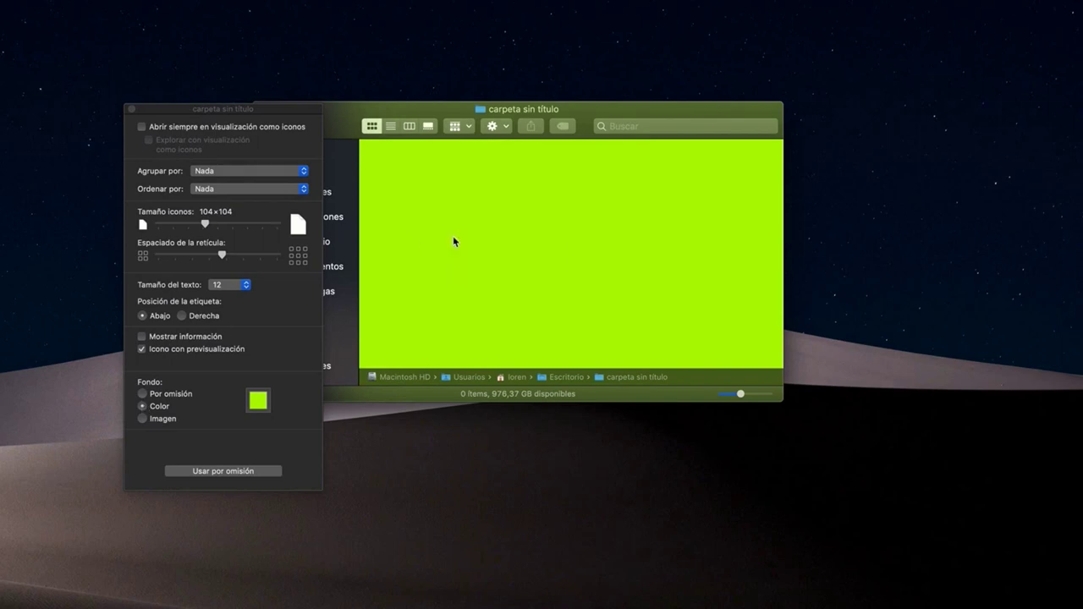
click(258, 400)
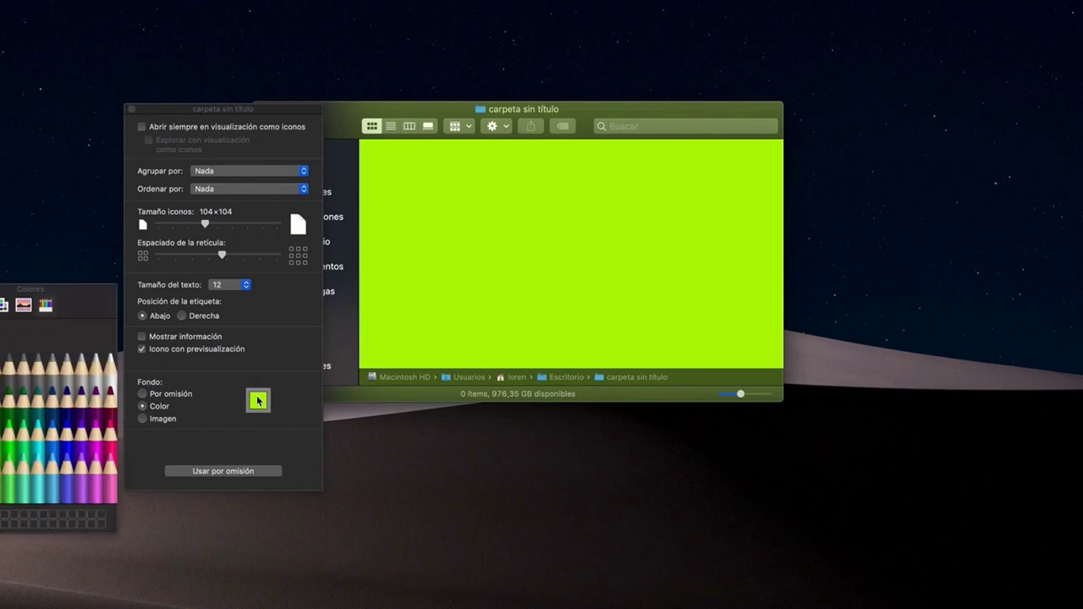
drag(85, 288, 215, 193)
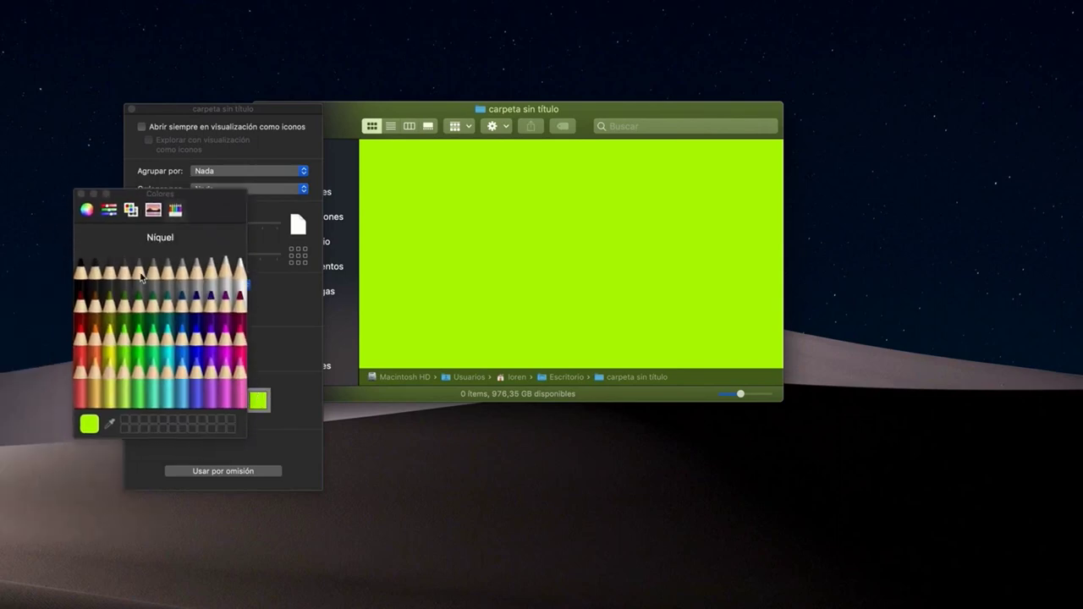
click(211, 340)
click(194, 339)
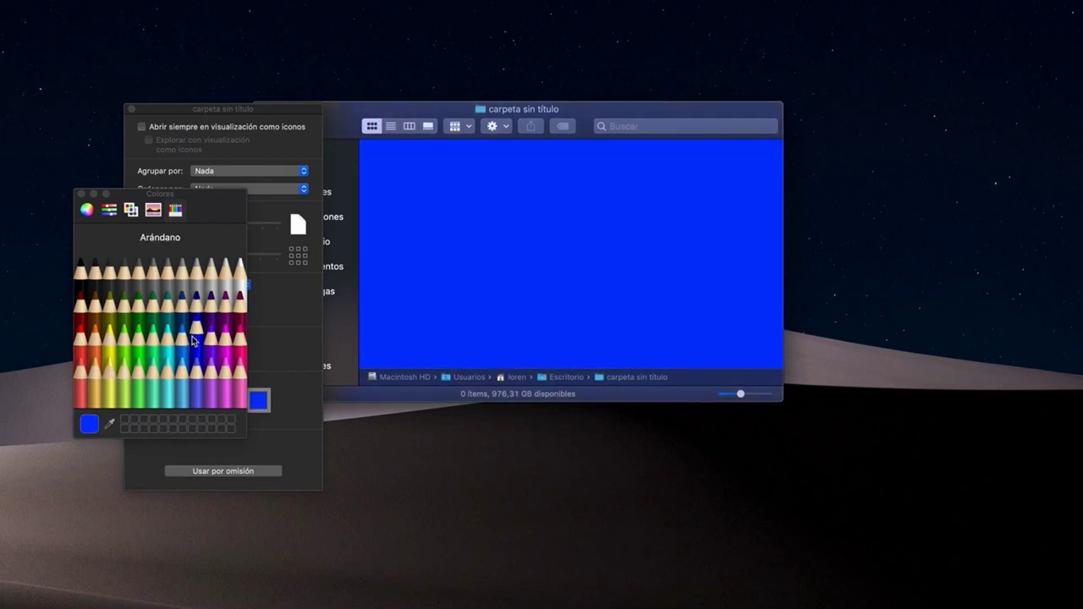
click(182, 339)
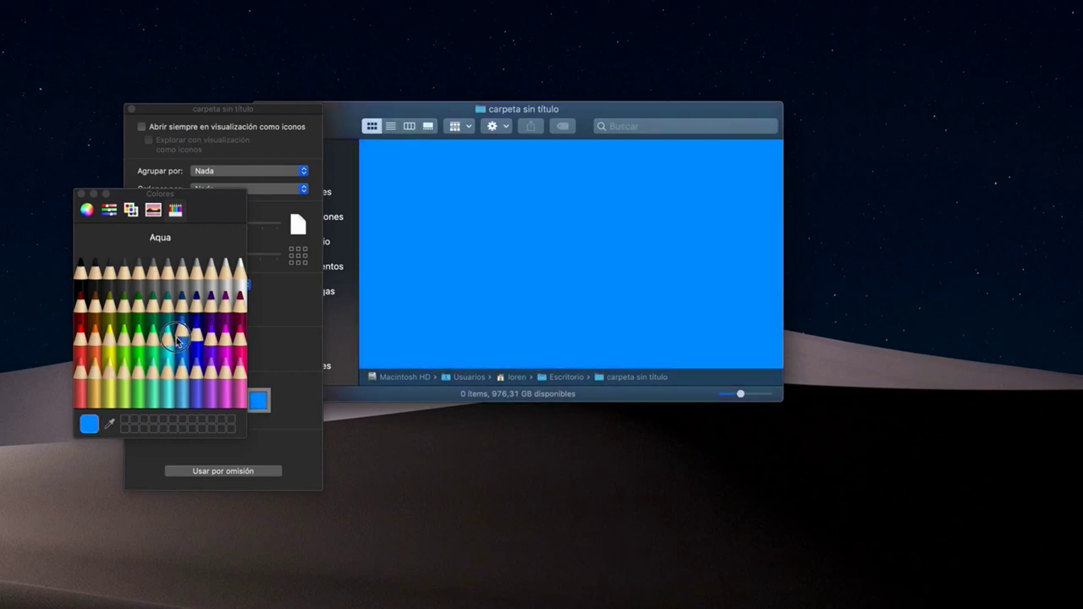
click(181, 385)
Choose a bright green from the Espectro palette as the background, and view the Apple colour list and greyscale slider.
click(153, 212)
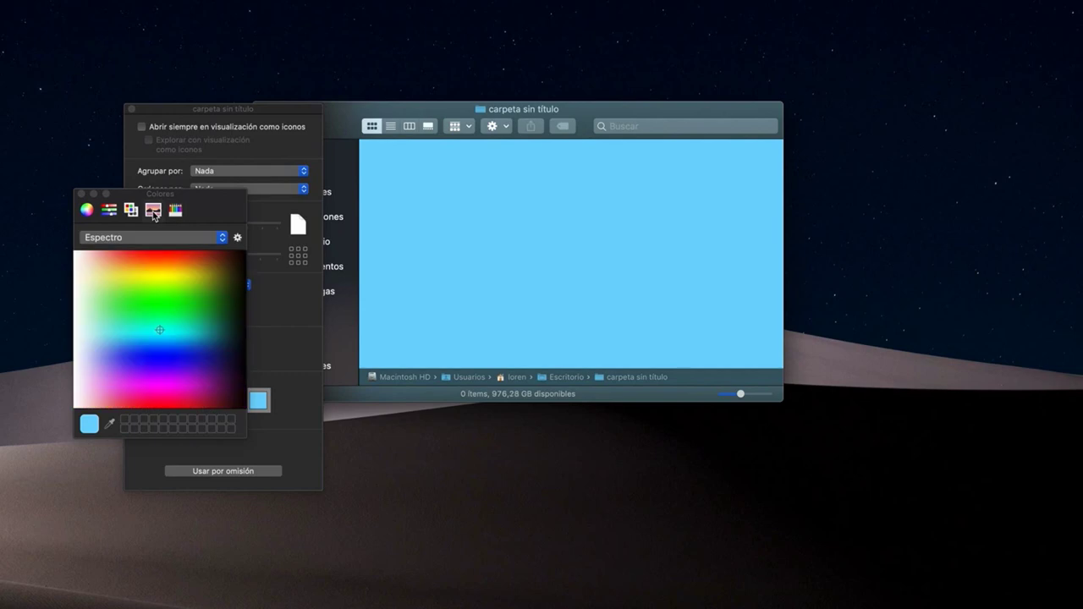
click(185, 299)
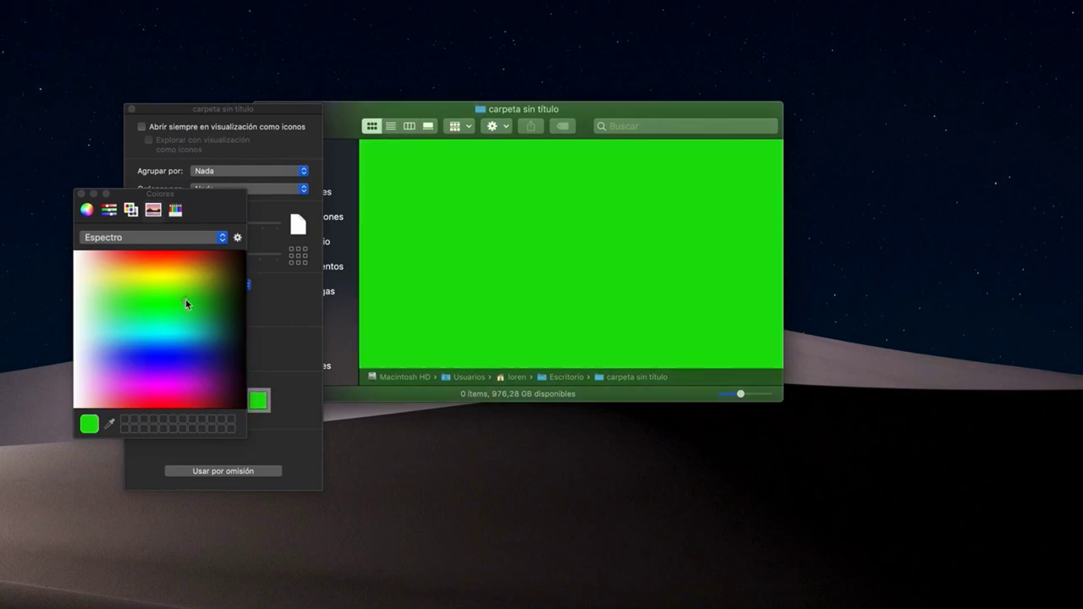
click(131, 211)
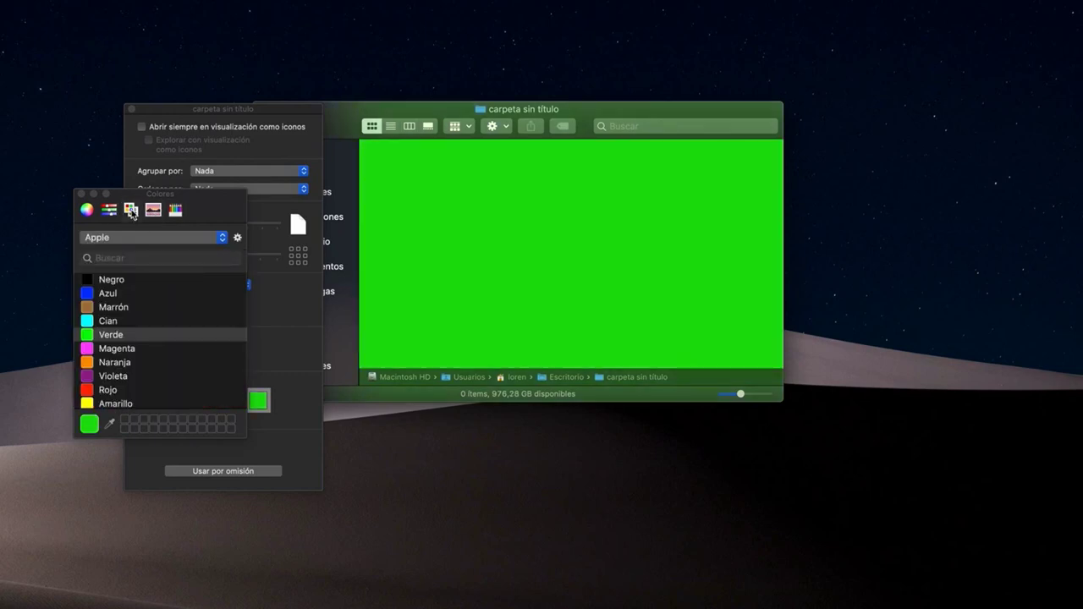
click(111, 212)
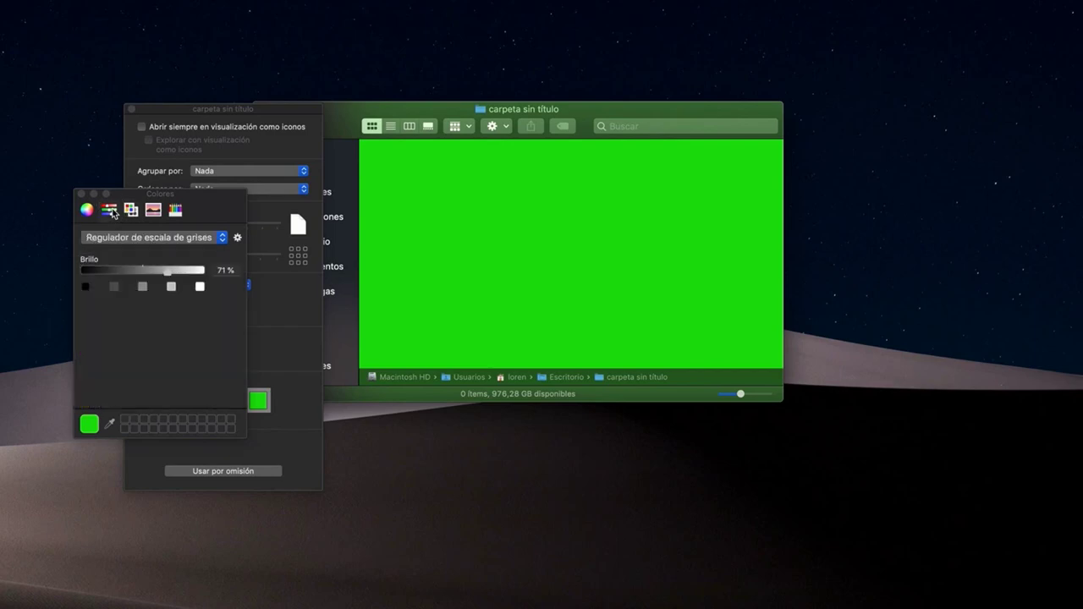
Pick an orange-red on the colour wheel for the folder background, darken it slightly and close the colour picker.
click(86, 209)
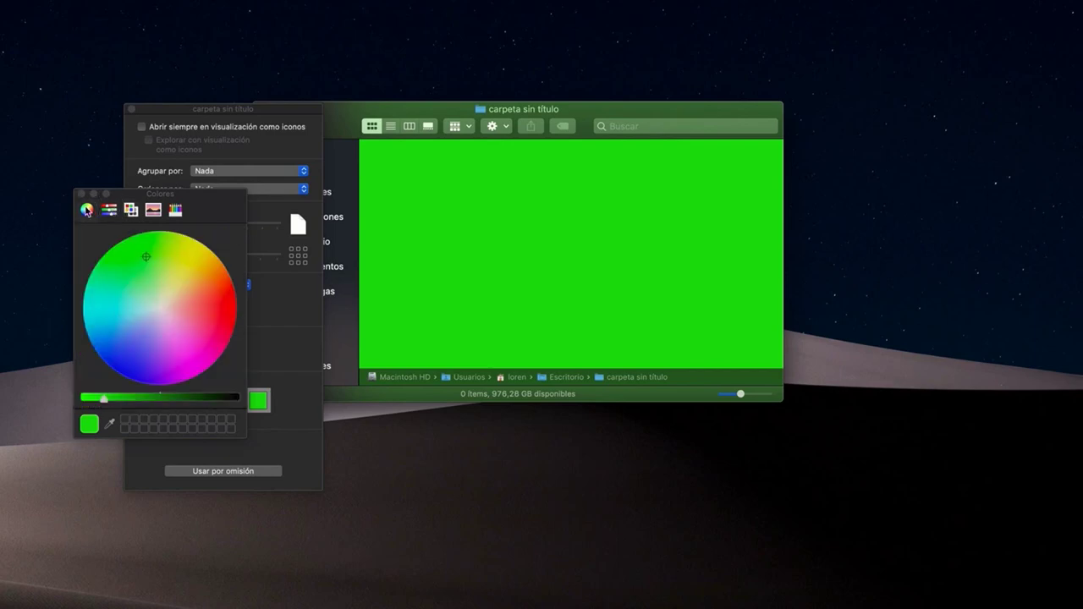
click(209, 300)
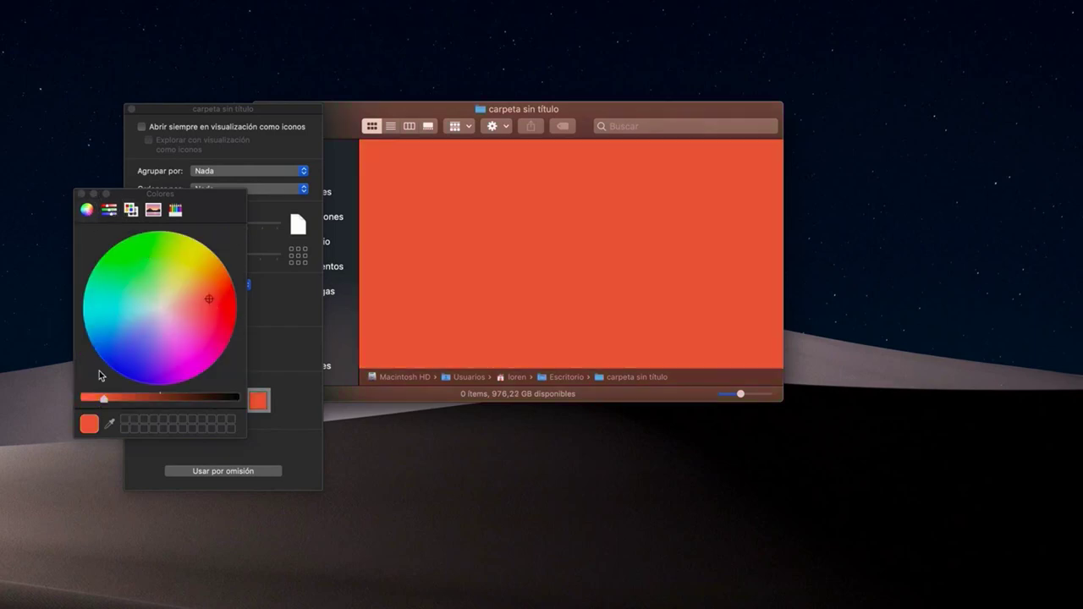
mouse_move(104, 400)
mouse_down()
mouse_move(160, 401)
mouse_move(111, 399)
mouse_up()
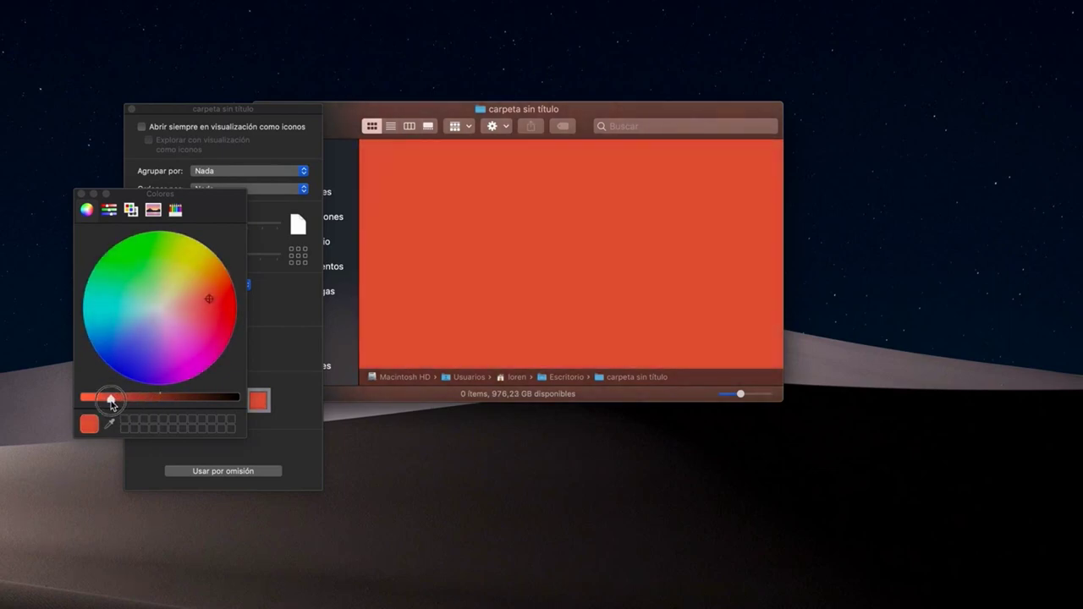
click(81, 195)
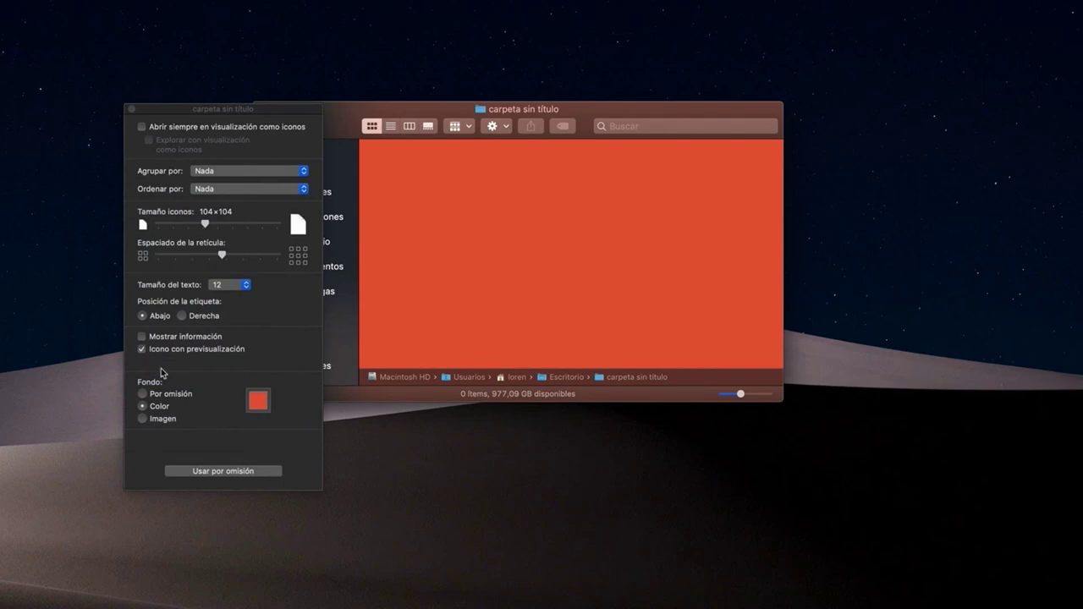
Switch the folder background to an image, preview hamburg-4103411.jpg from the desktop and assign it as the background picture.
click(143, 419)
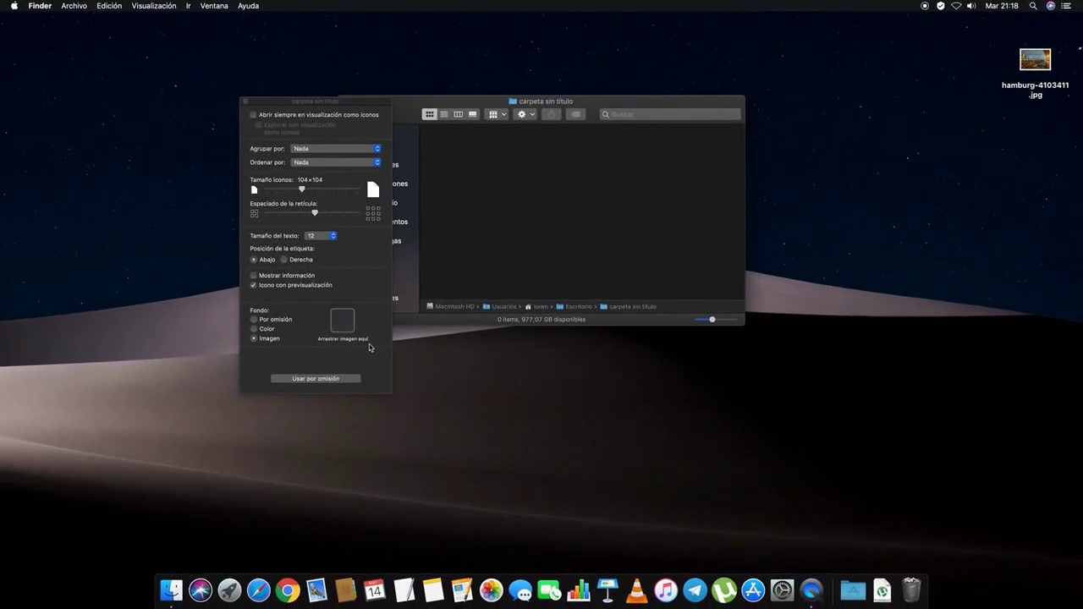
double_click(1034, 61)
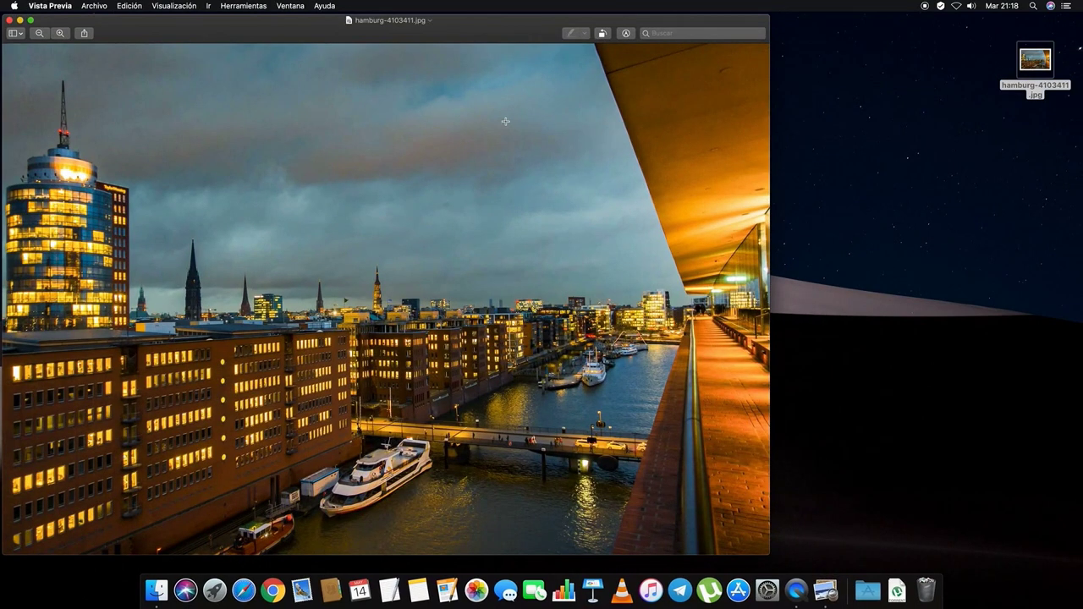
click(9, 20)
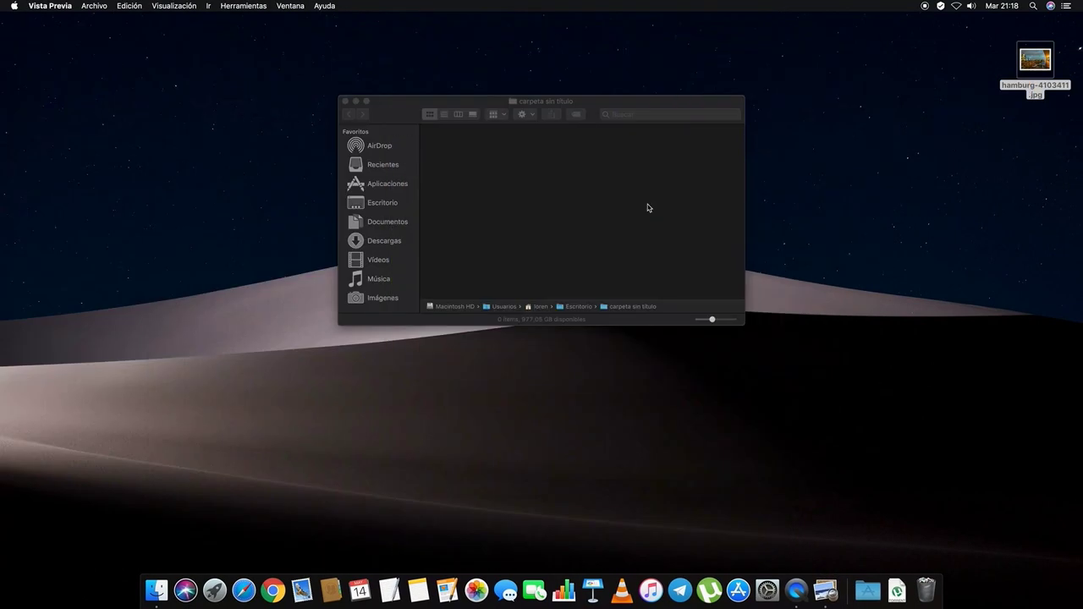
drag(1036, 59, 592, 274)
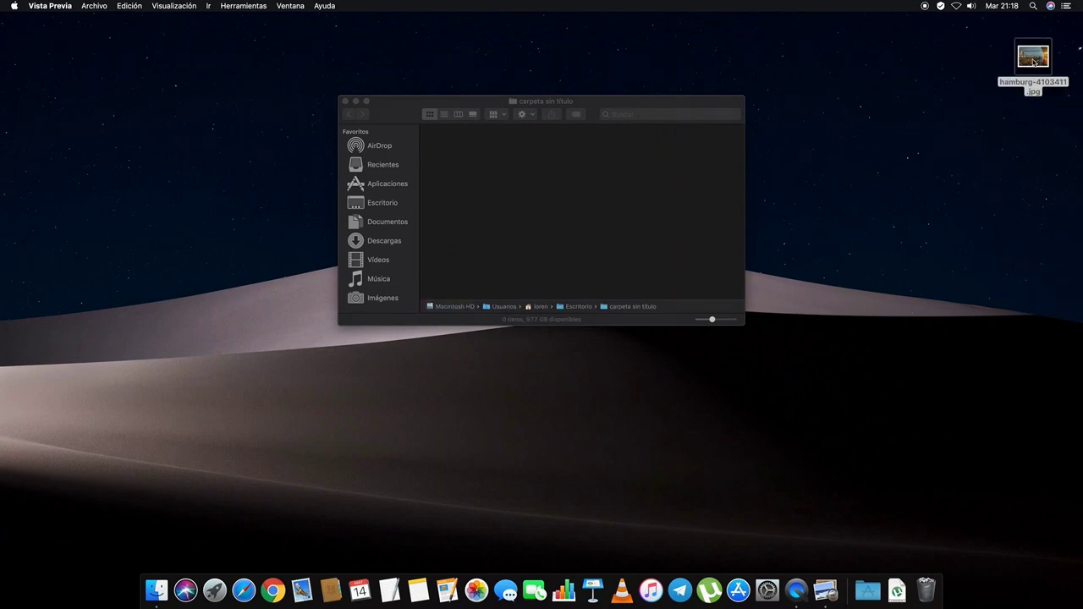
click(475, 239)
key(super+j)
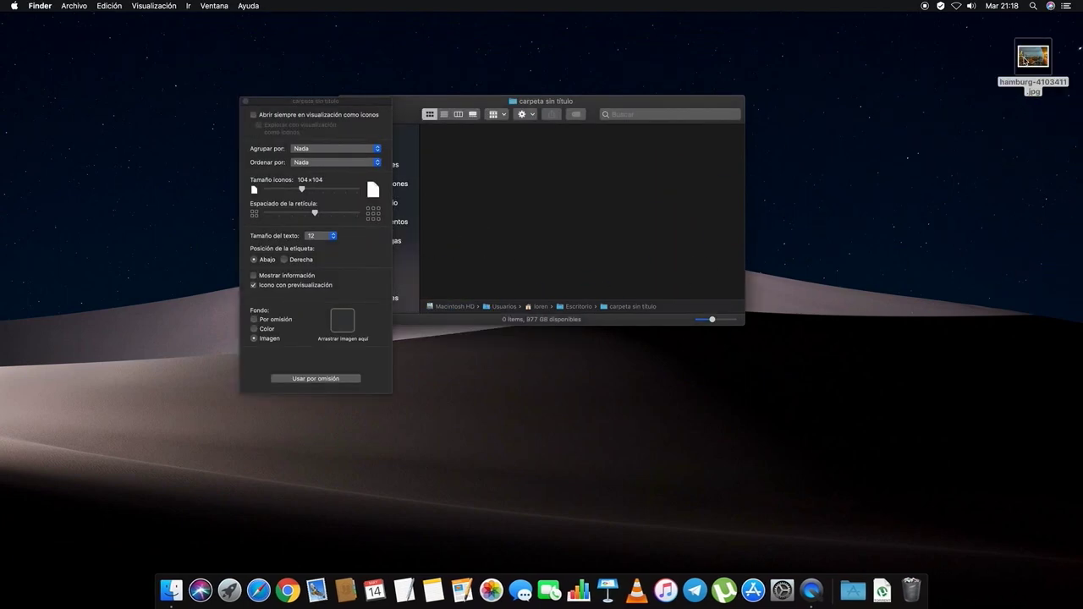
drag(1024, 60, 338, 323)
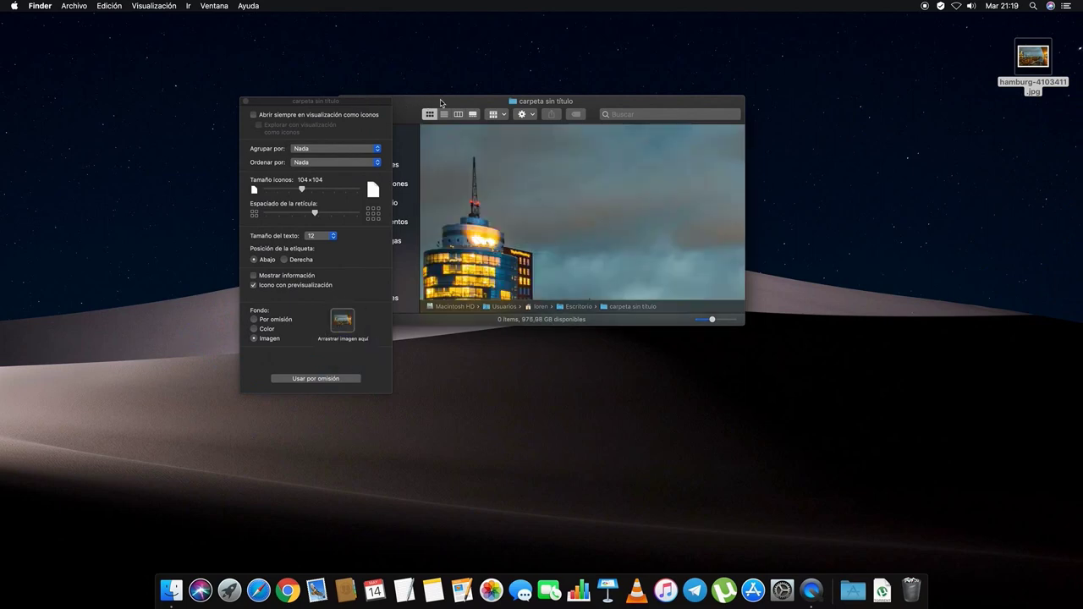
Move the folder window clear of the view options, view it in full screen and return to normal size.
drag(442, 103, 493, 113)
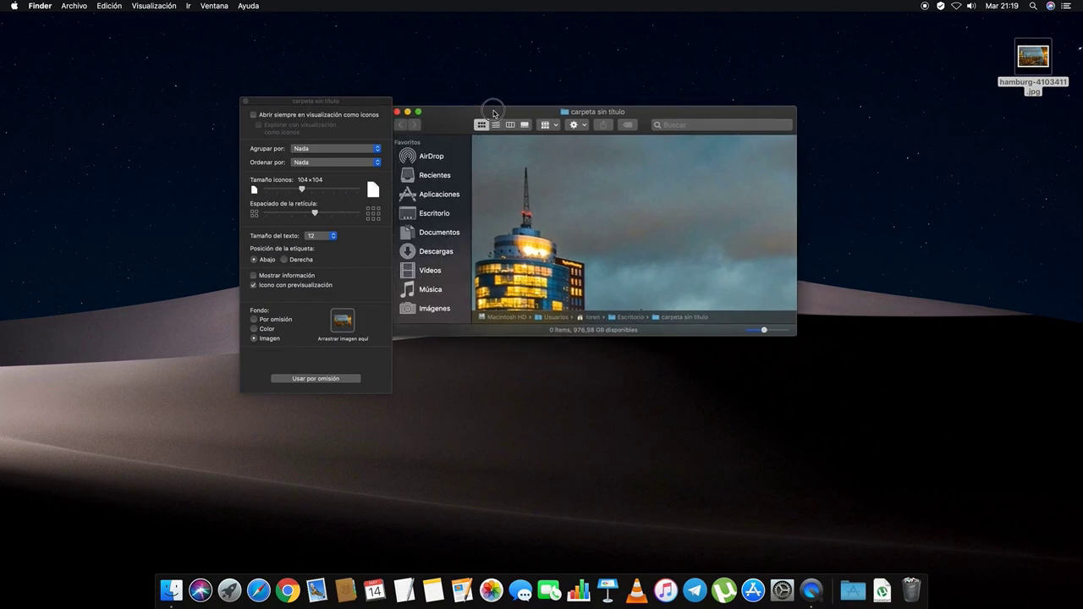
click(419, 113)
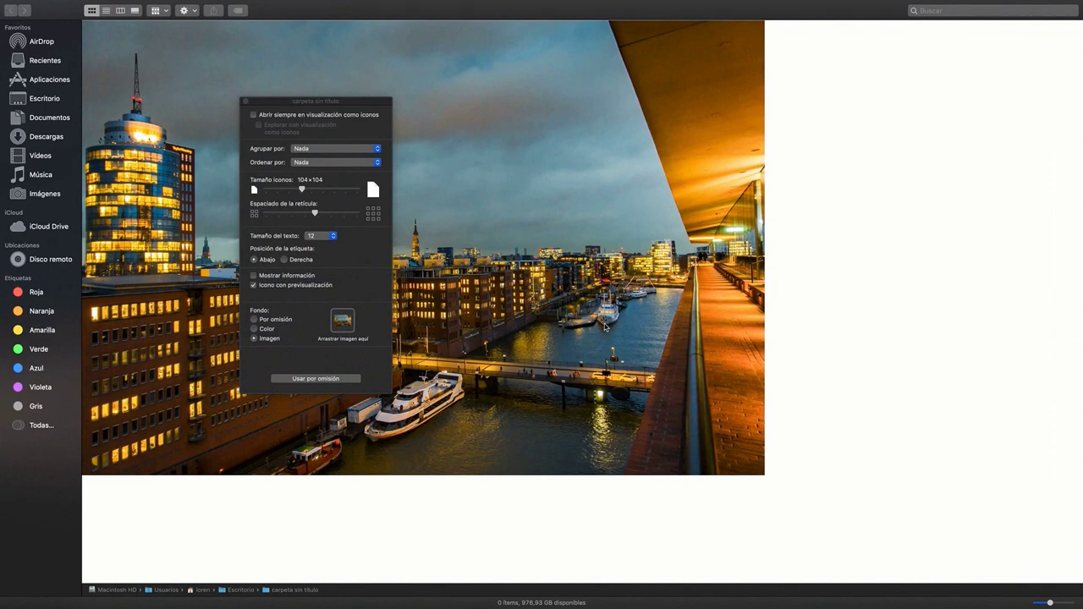
click(28, 17)
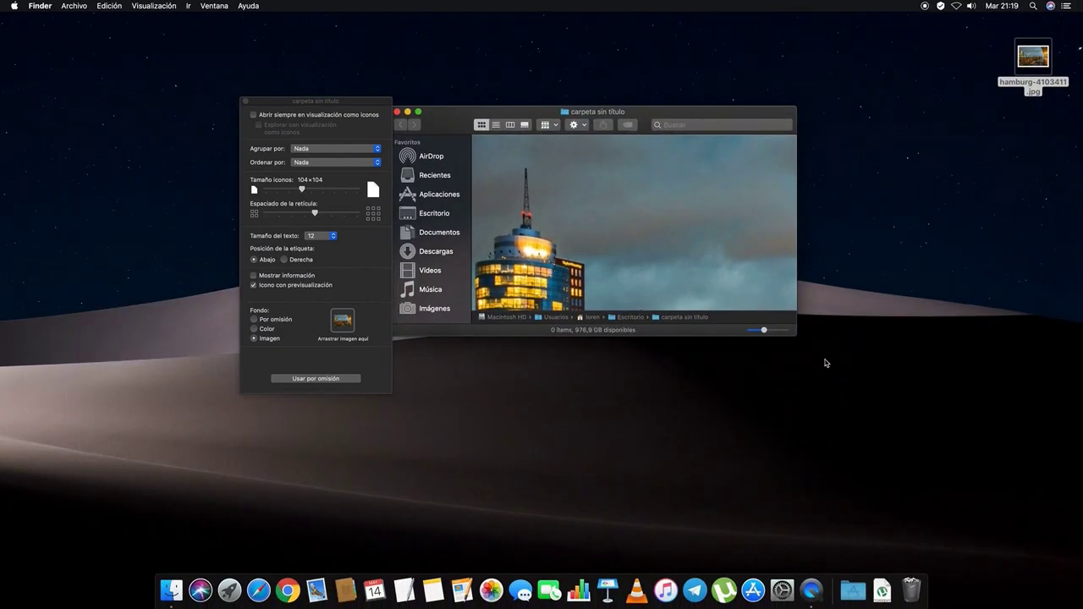
Enlarge the folder window, reposition it and move the view options window clear so the background picture is unobstructed.
drag(795, 334, 1058, 541)
drag(705, 118, 564, 81)
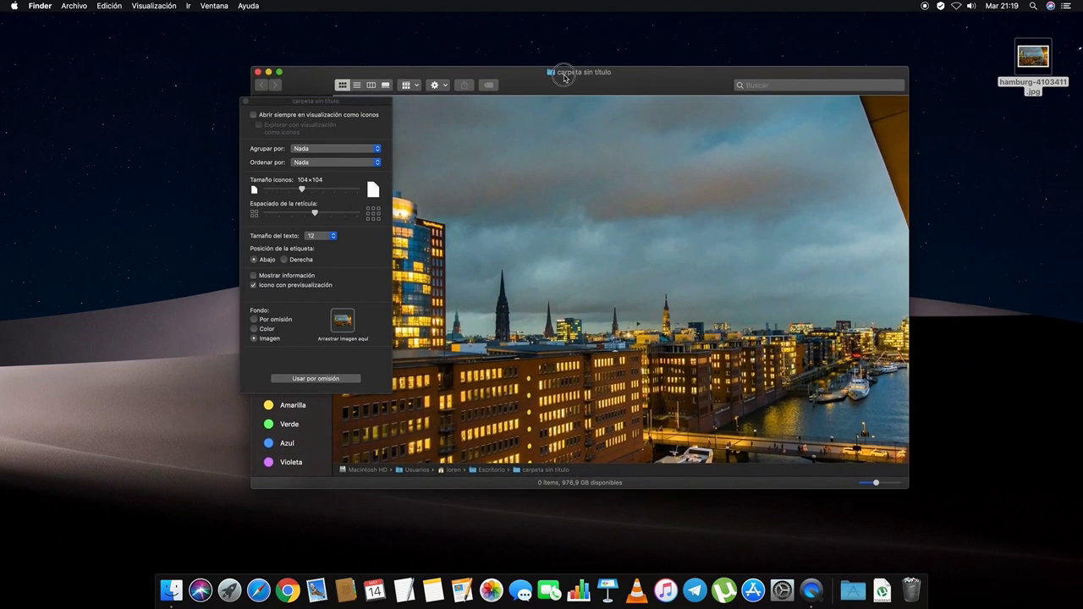
drag(295, 101, 95, 92)
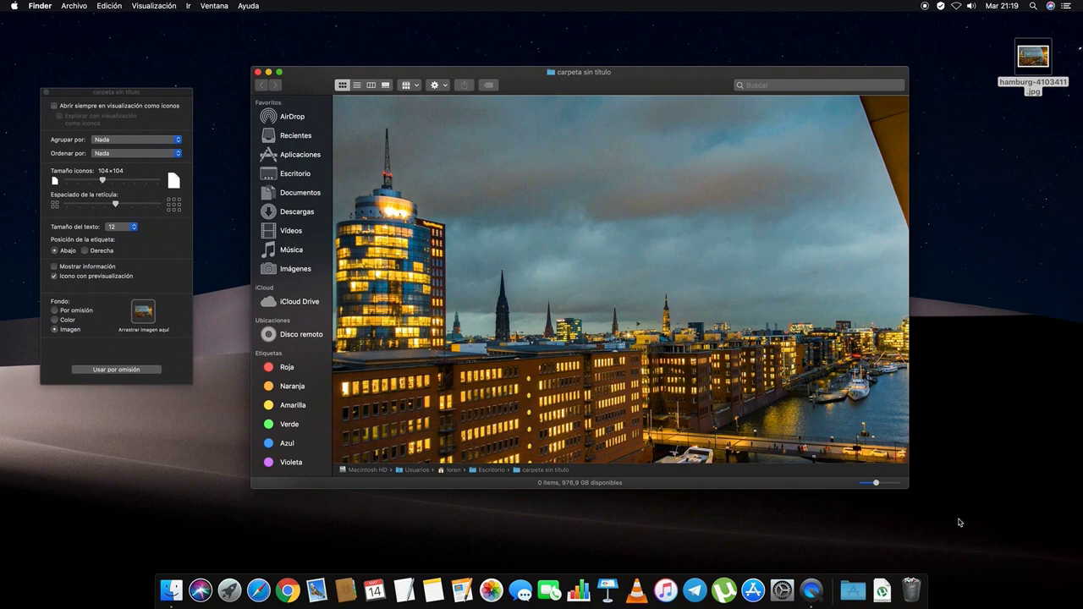
Shrink the folder window, move it towards the centre of the desktop and place the view options window beside it.
drag(906, 487, 735, 401)
drag(448, 68, 581, 105)
drag(139, 83, 385, 120)
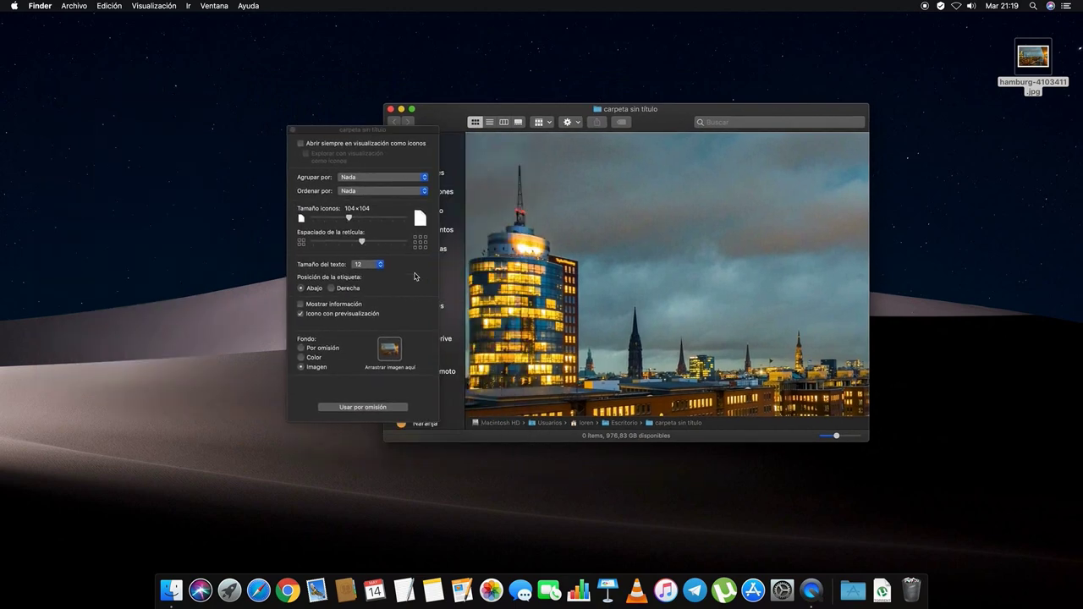
Preview several abstract images in Desktop Pictures and assign Abstract Shapes.jpg as the folder's background picture.
click(389, 351)
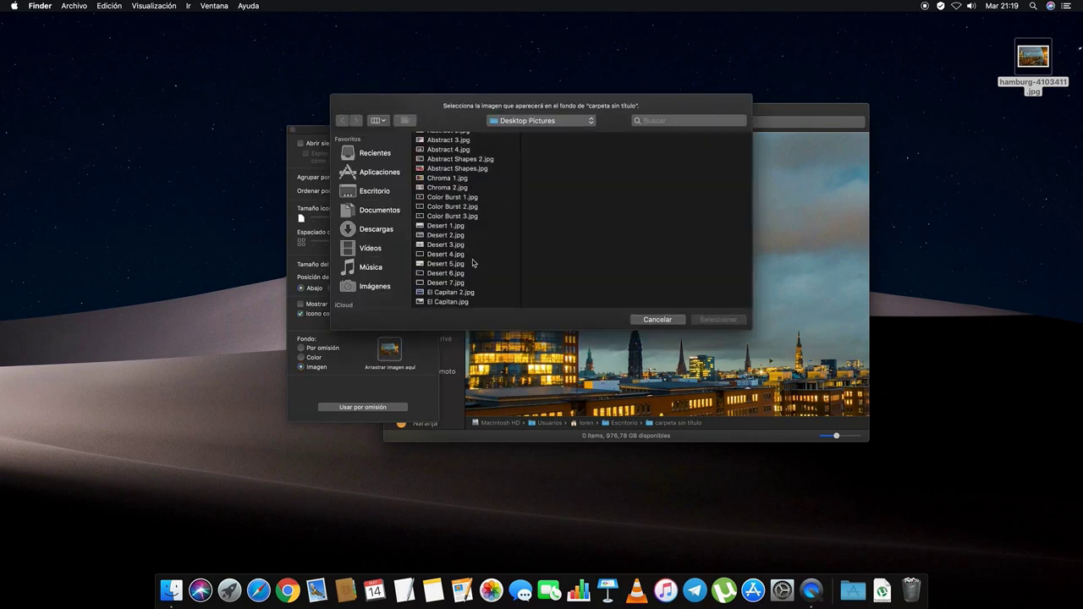
click(446, 142)
click(441, 149)
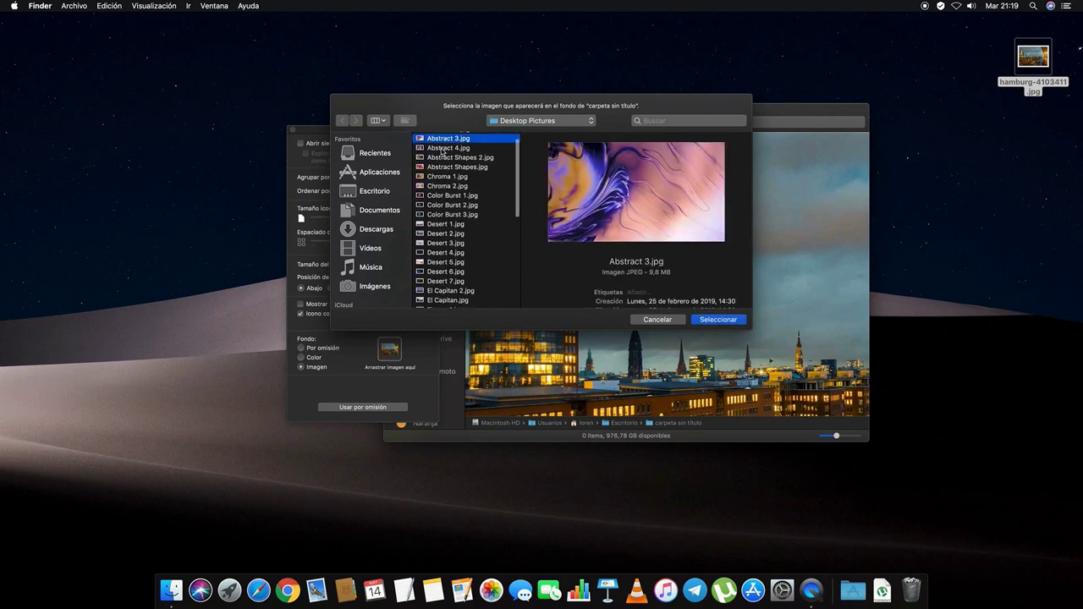
click(438, 158)
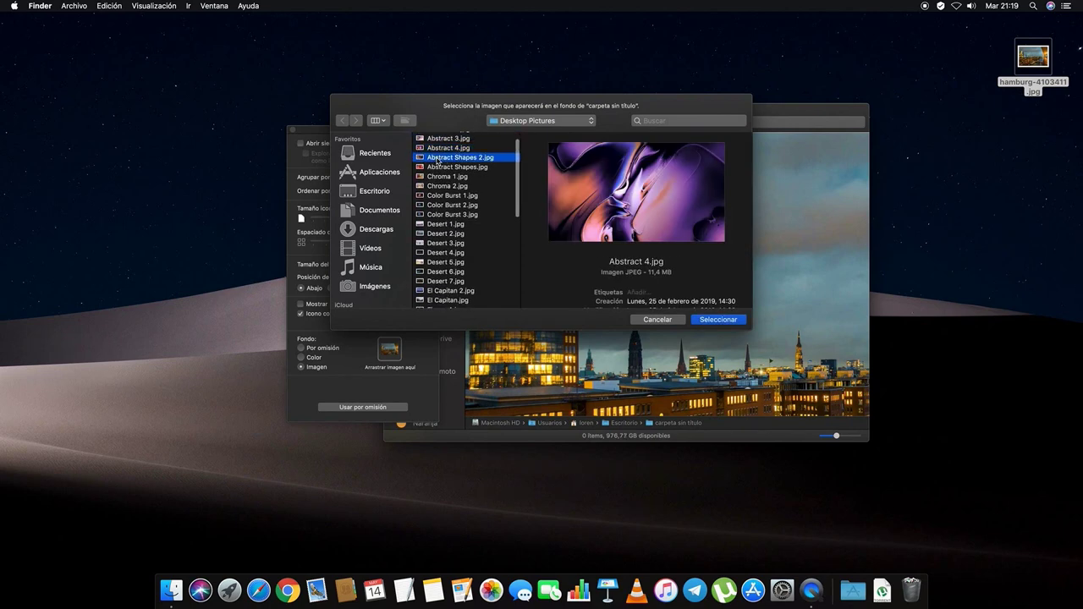
click(437, 167)
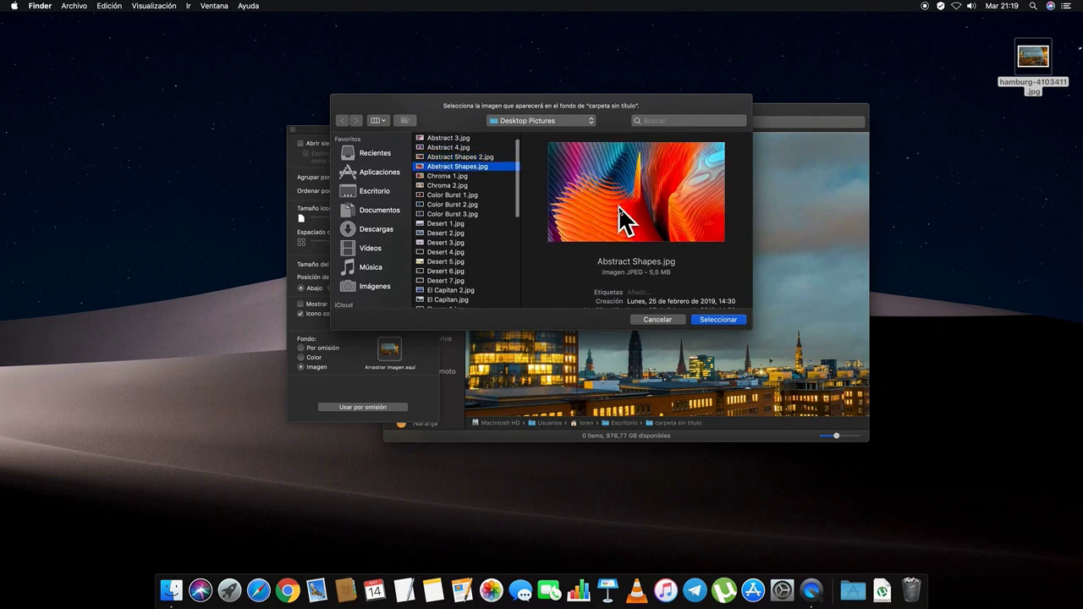
click(716, 320)
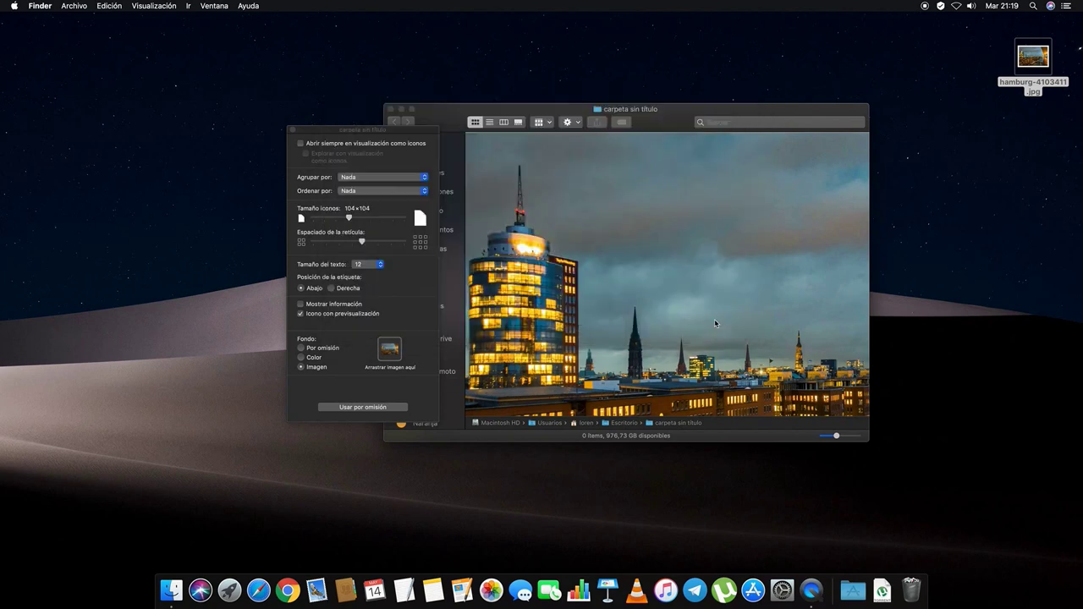
click(657, 320)
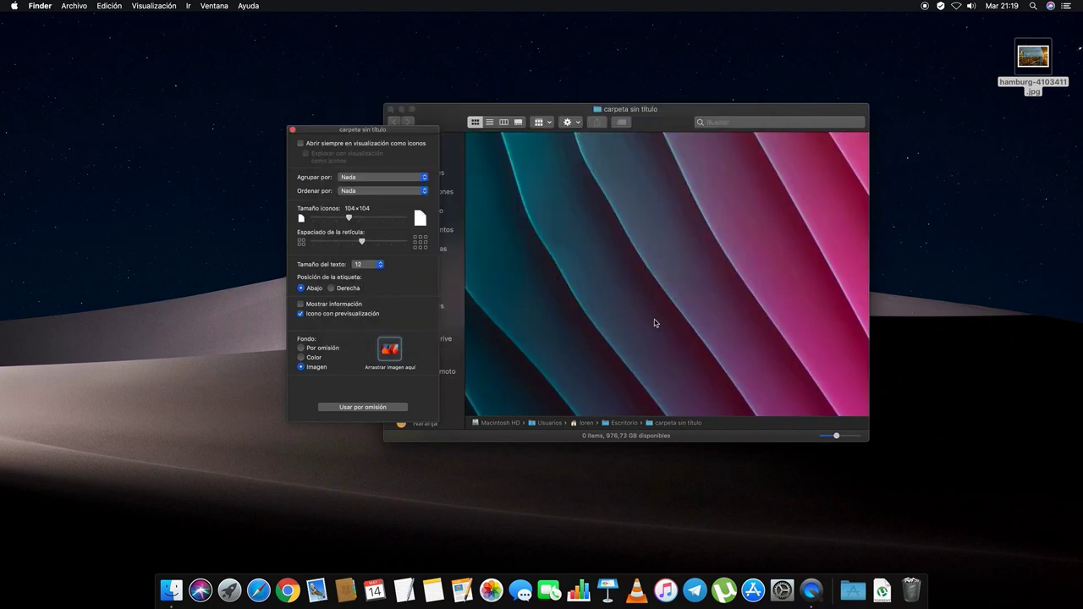
Move the folder window higher, view its background picture in full screen and return to normal size.
drag(684, 110, 596, 65)
click(325, 65)
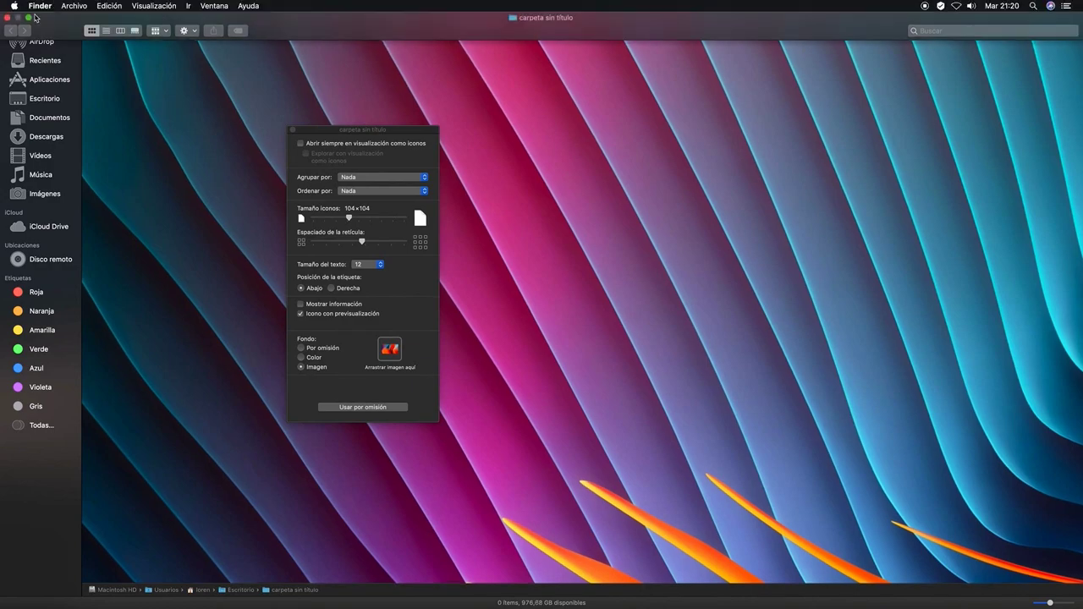
click(29, 17)
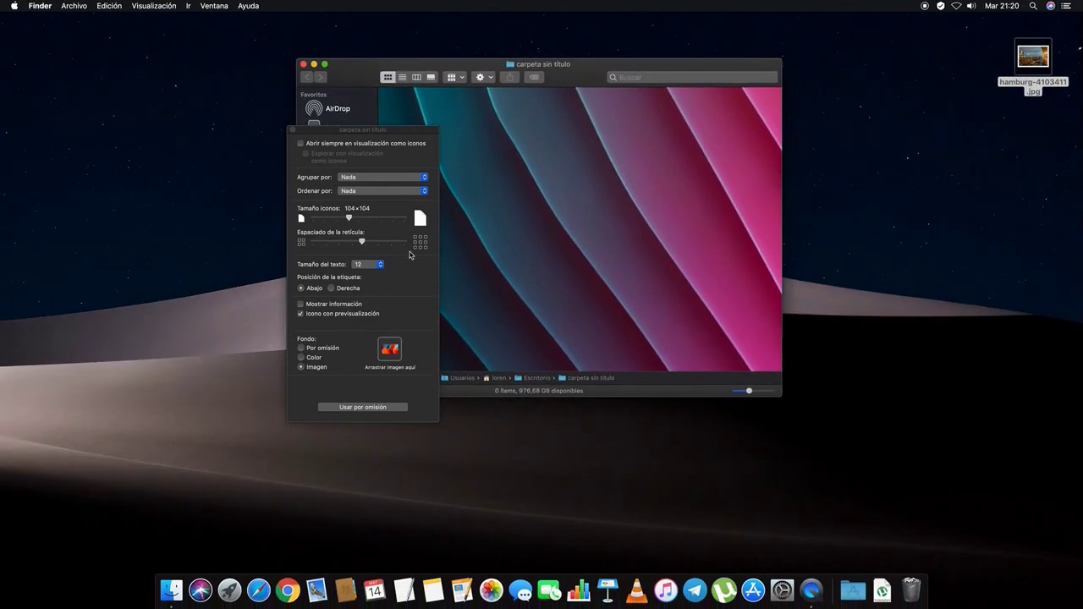
Preview the Chroma and Color Burst images in Desktop Pictures and assign Color Burst 3.jpg as the folder's background picture.
click(388, 350)
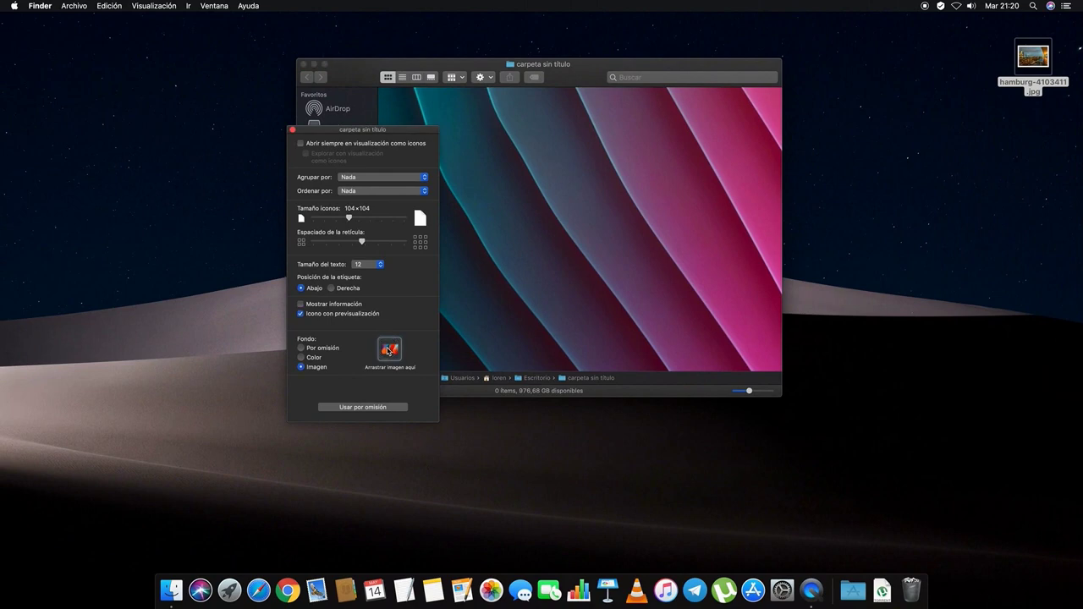
click(389, 350)
click(443, 177)
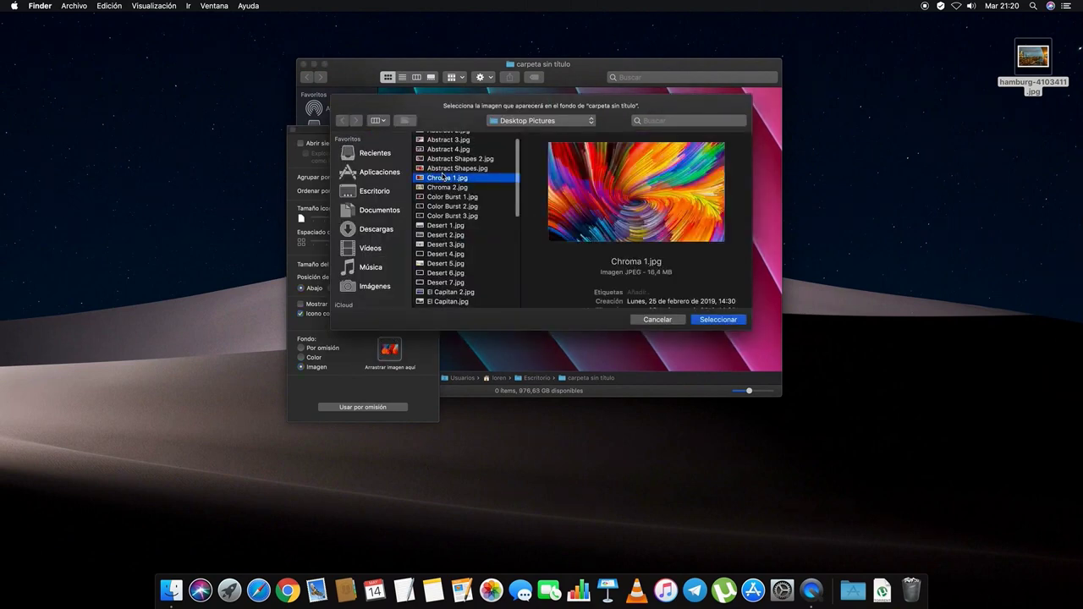
click(438, 187)
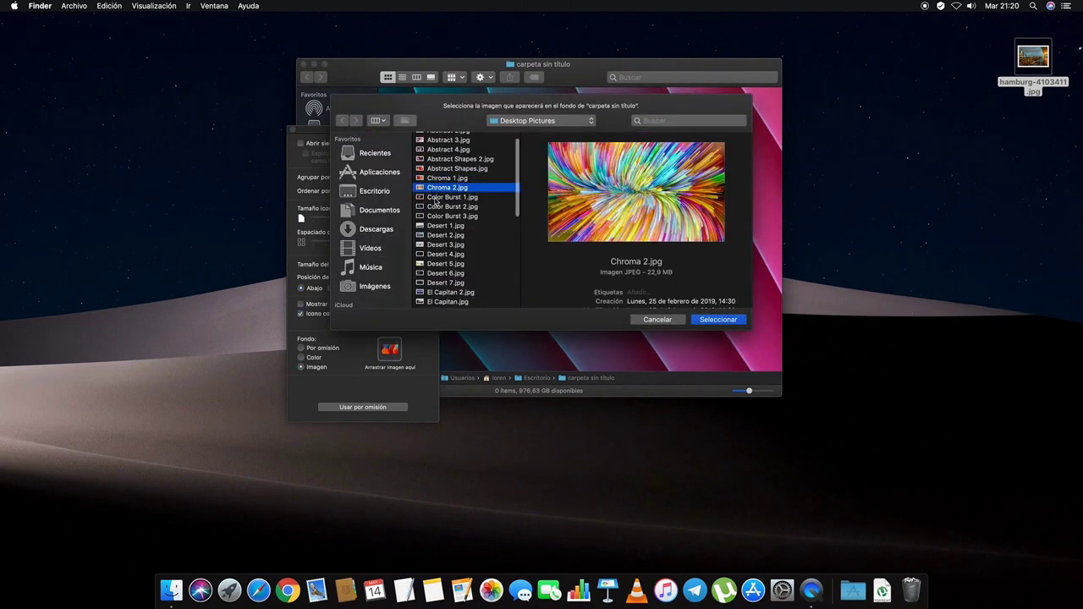
click(436, 197)
click(432, 207)
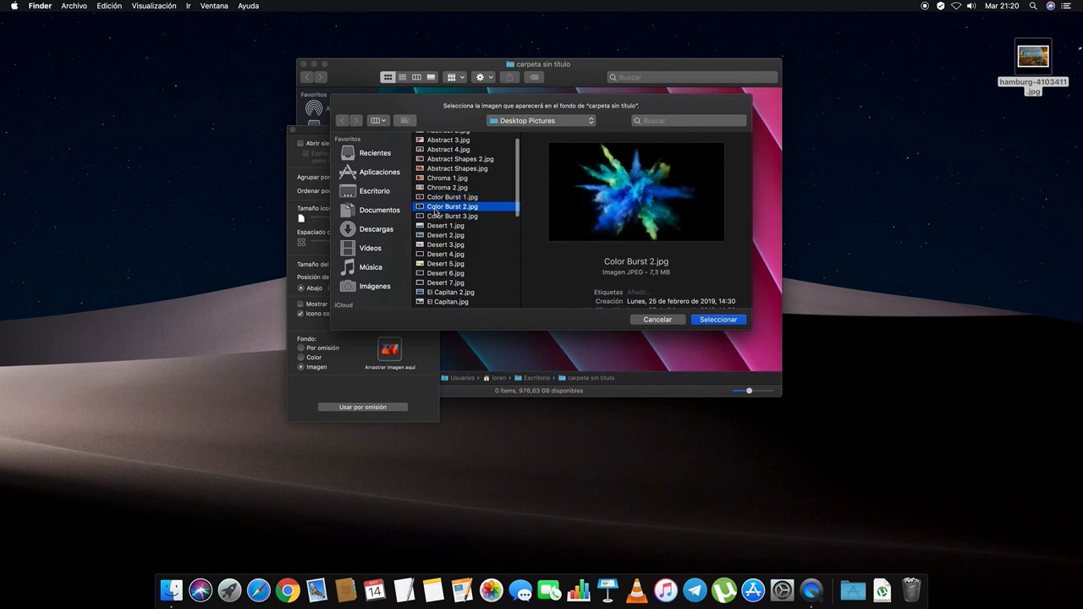
click(431, 218)
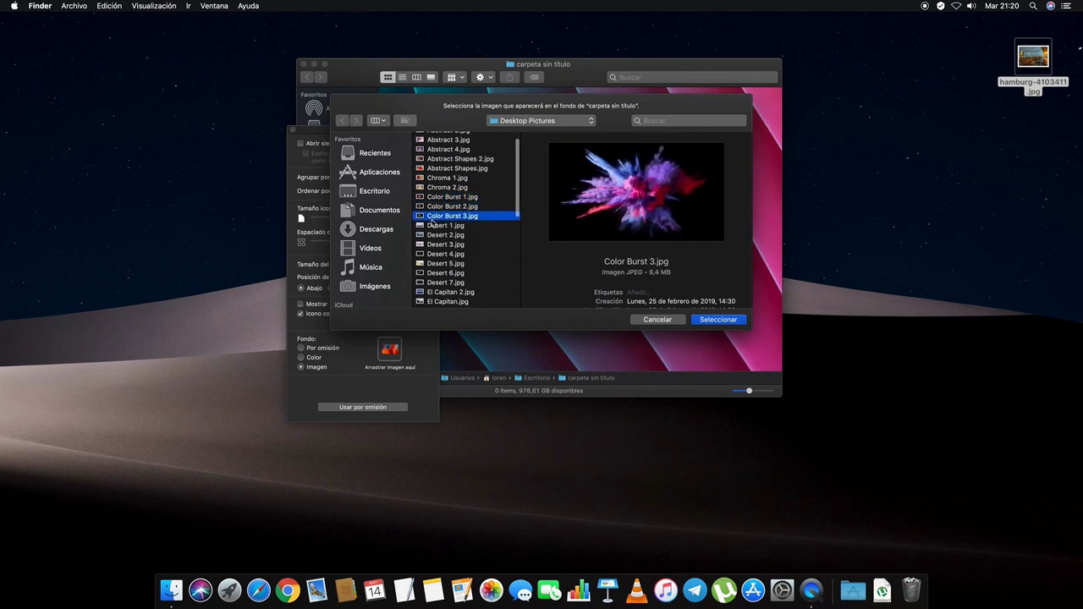
click(715, 321)
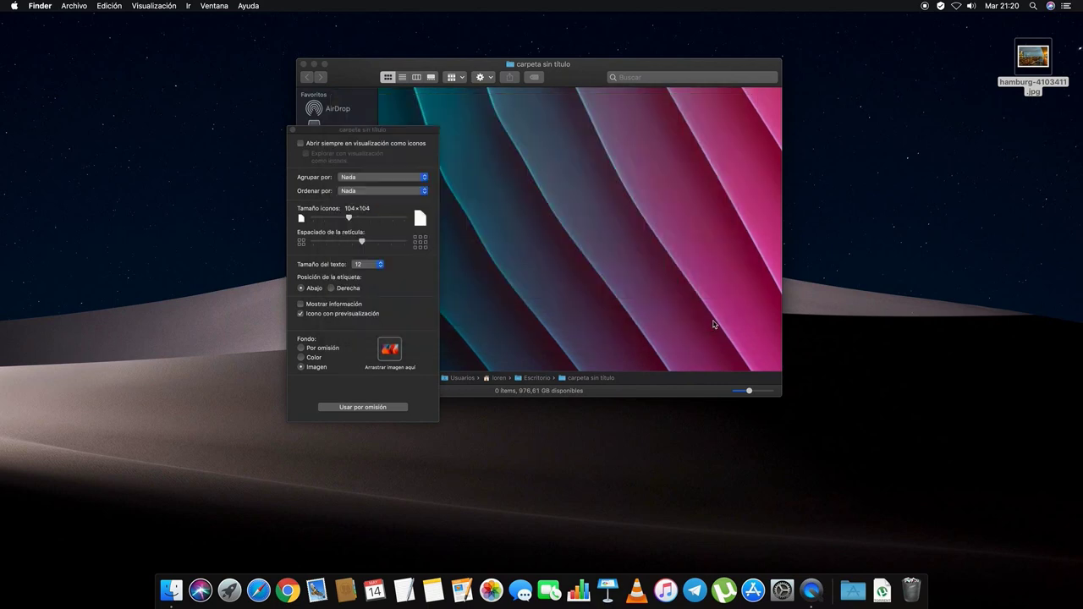
click(657, 319)
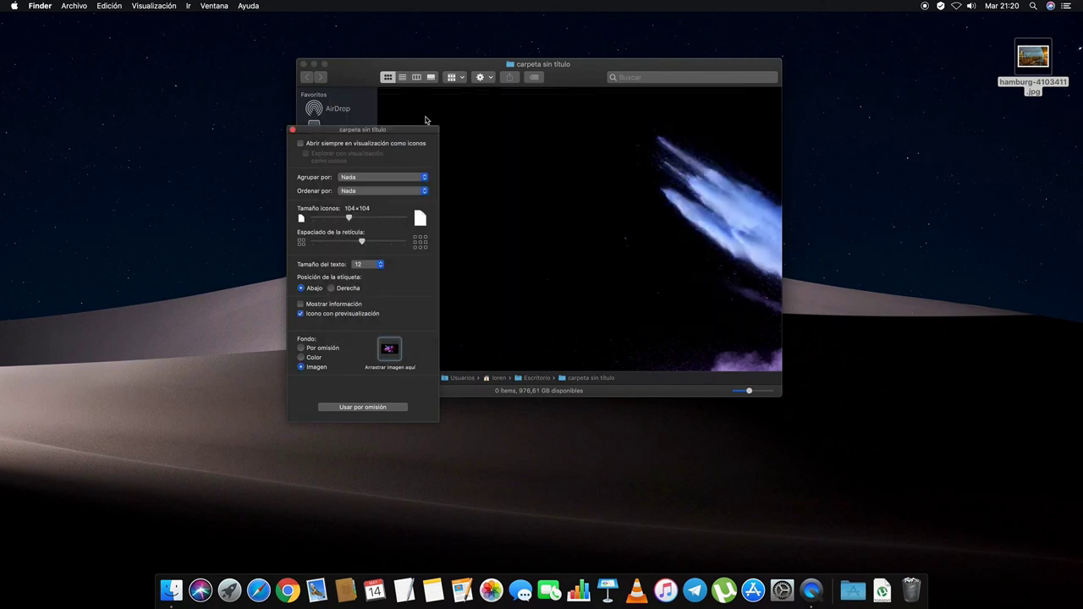
Check the folder's background in full screen, return to normal size and close the view options and folder windows.
click(326, 65)
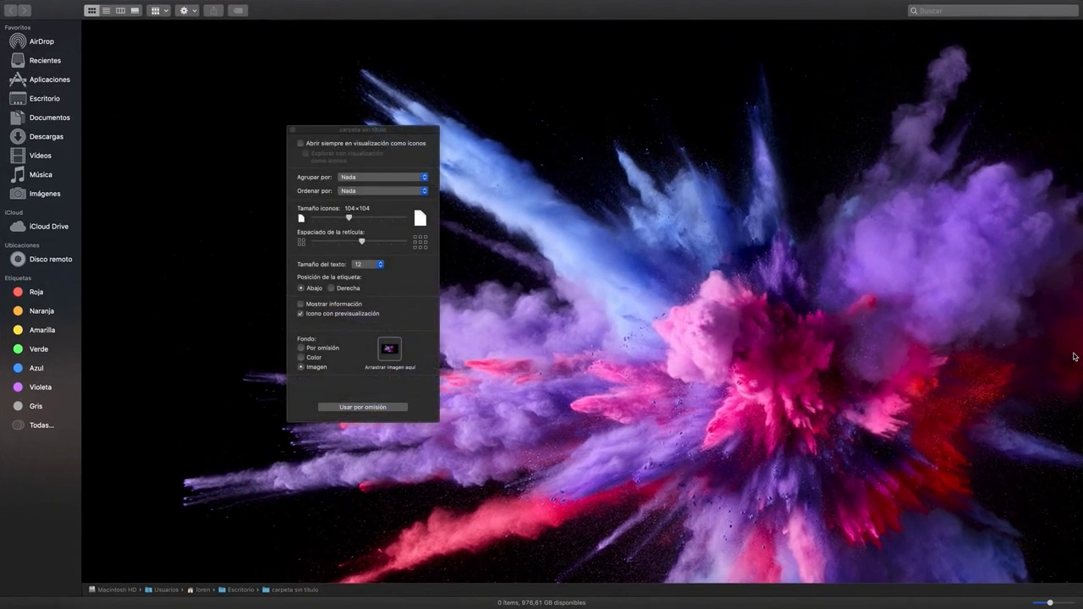
click(28, 17)
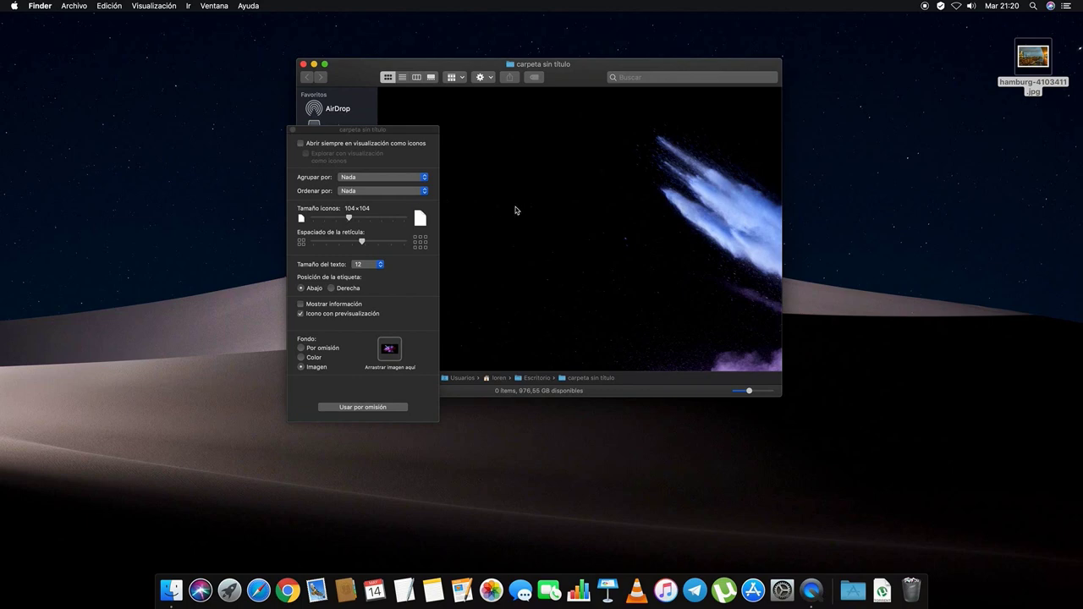
click(294, 132)
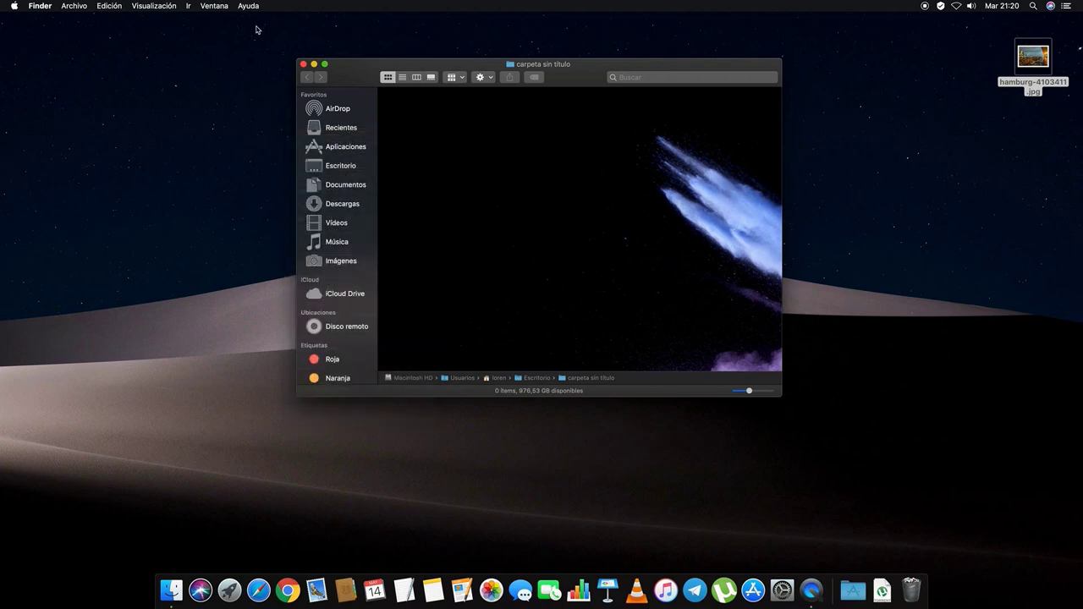
click(303, 65)
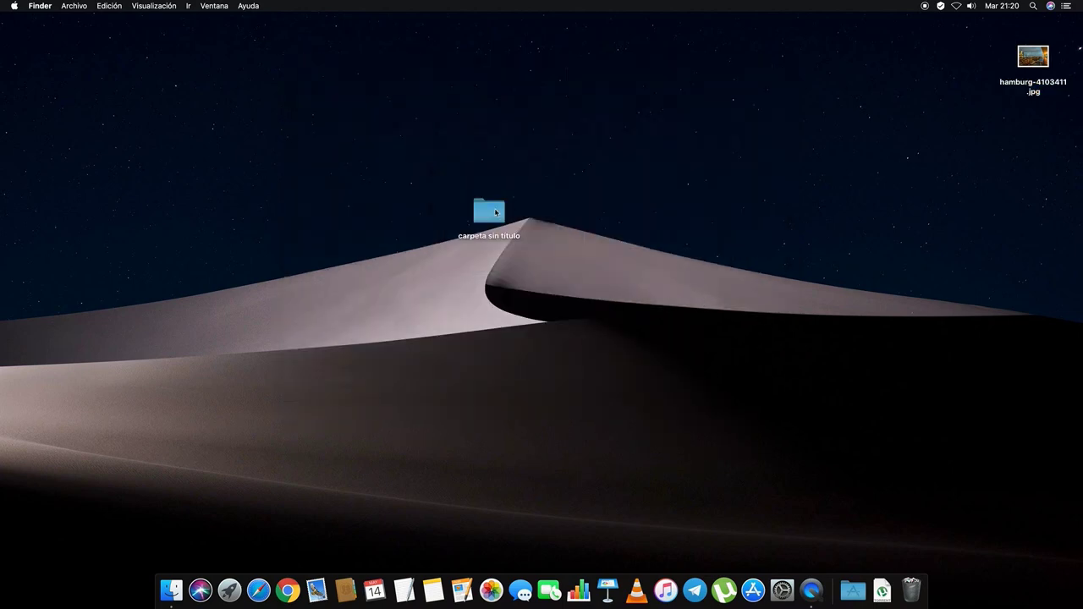
Reopen the folder "carpeta sin título" from the desktop to check its background, close it and deselect it.
double_click(495, 213)
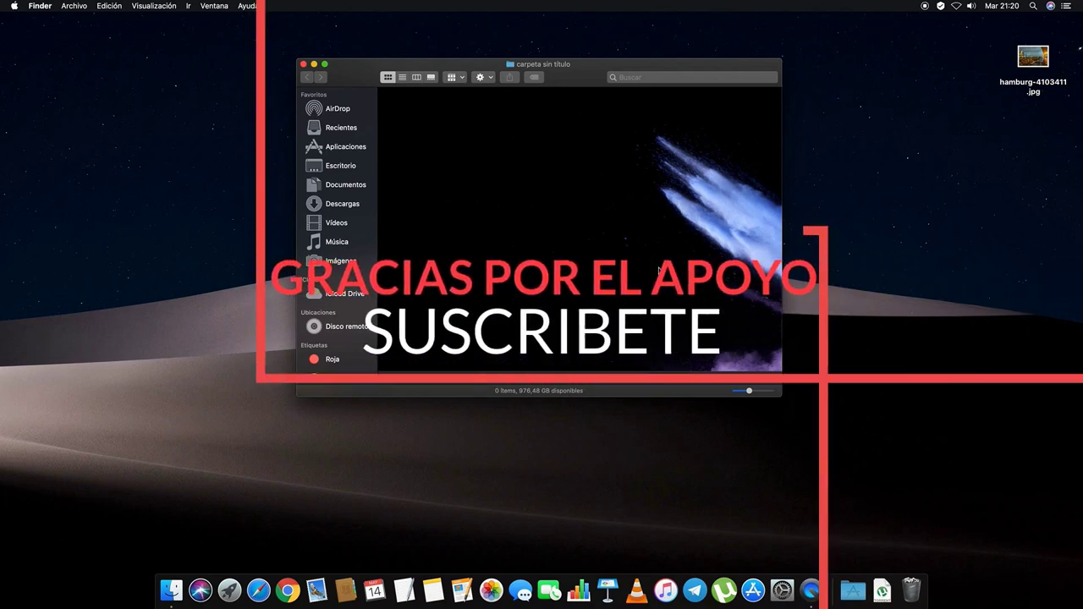
click(305, 62)
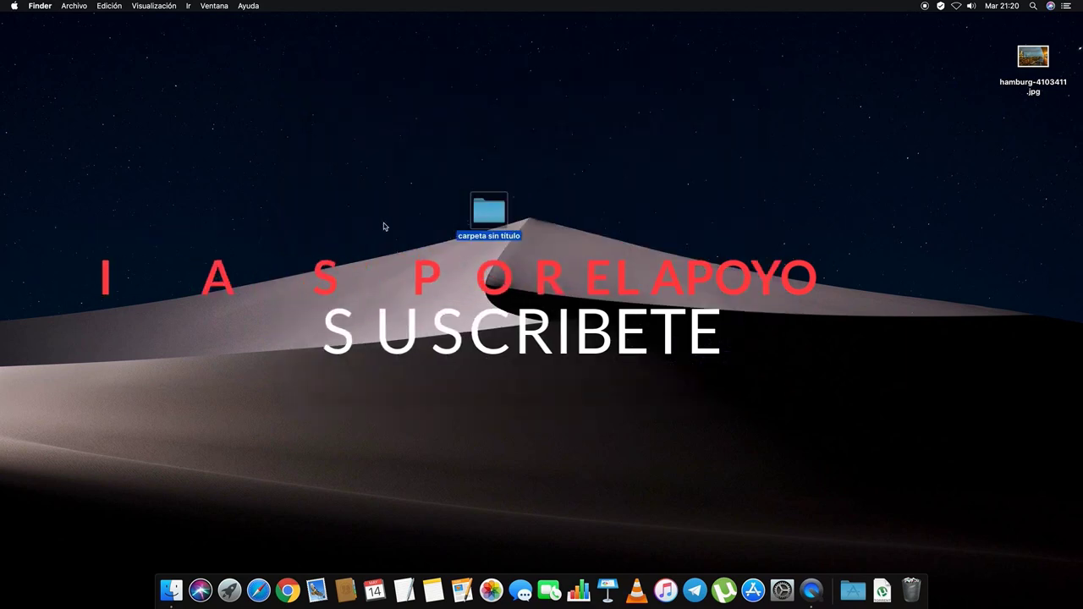
click(383, 227)
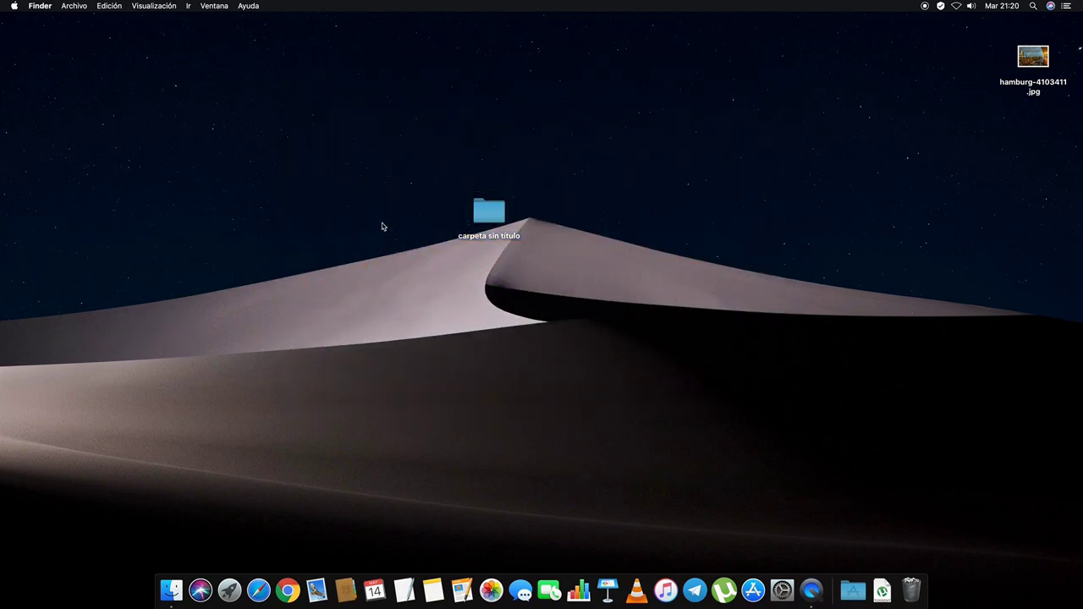